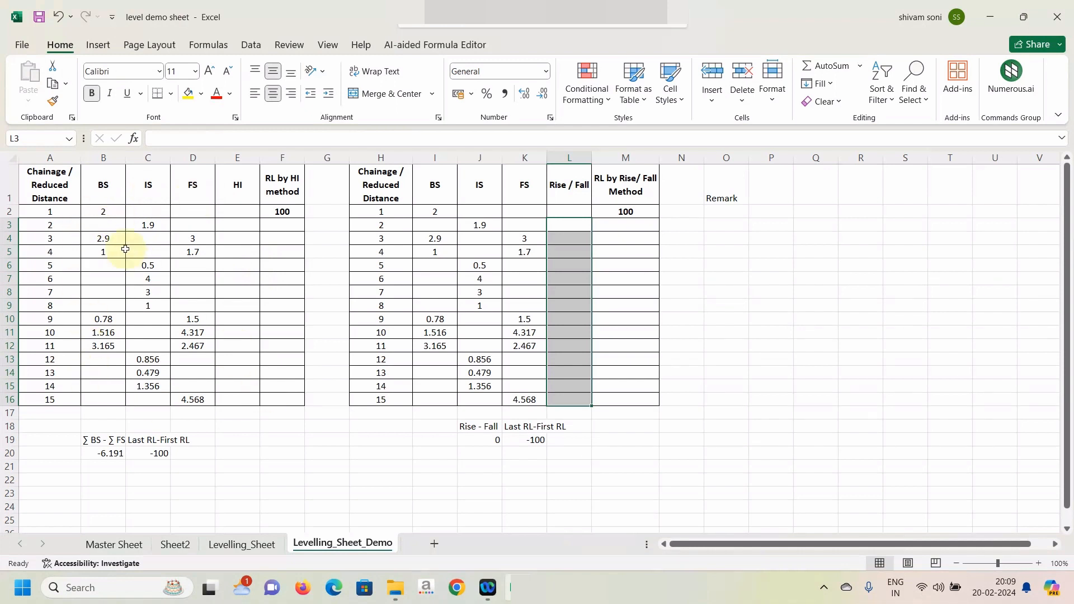
Start an IF formula in HI cell E2 that tests whether B2 is greater than 0.
left_click(337, 215)
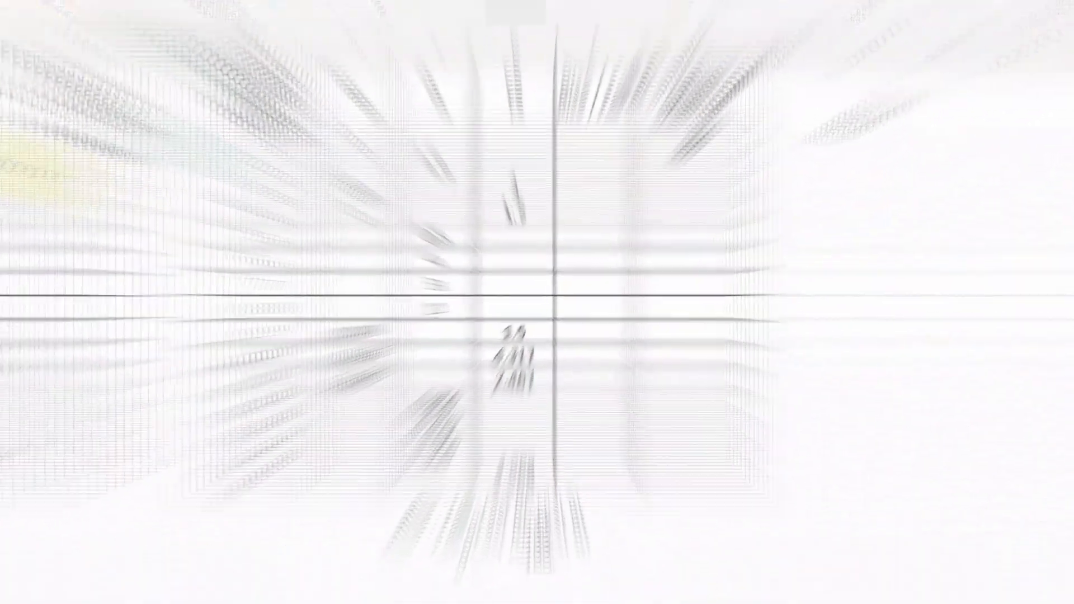
left_click(229, 210)
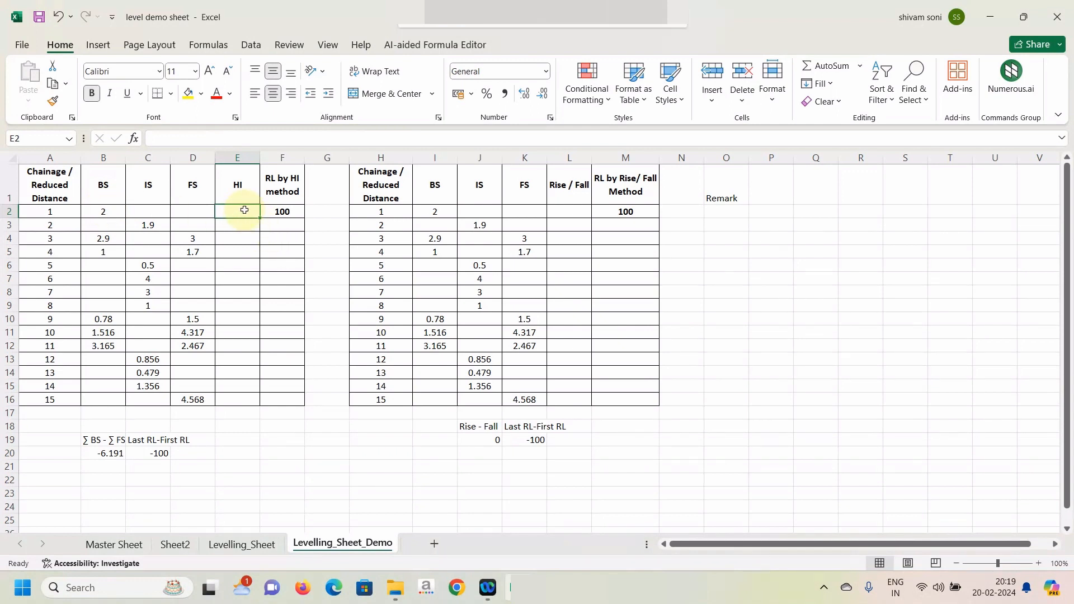
type("=")
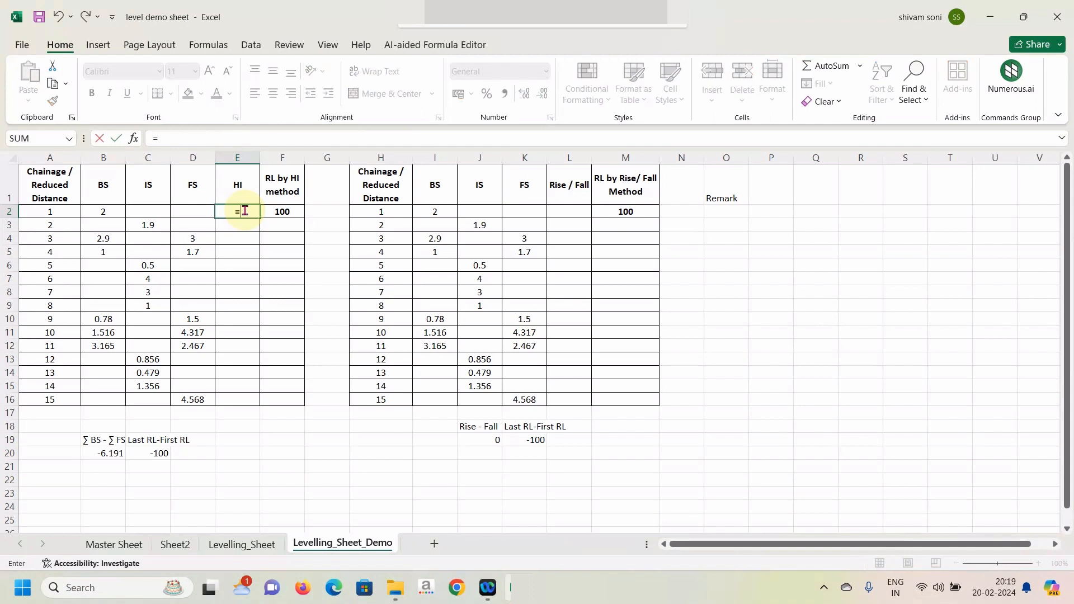
type("if")
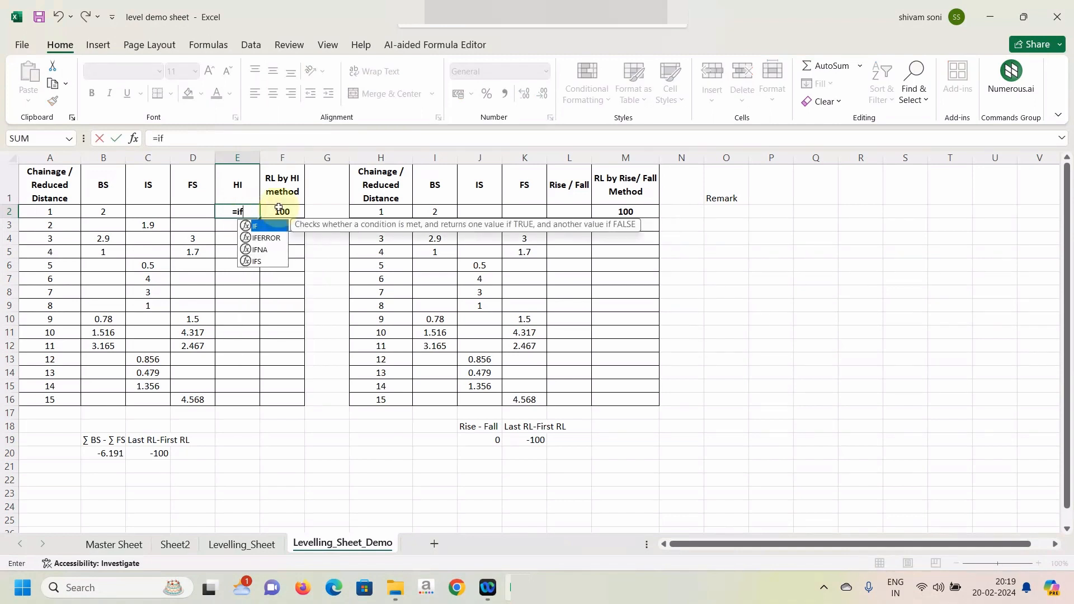
type("(")
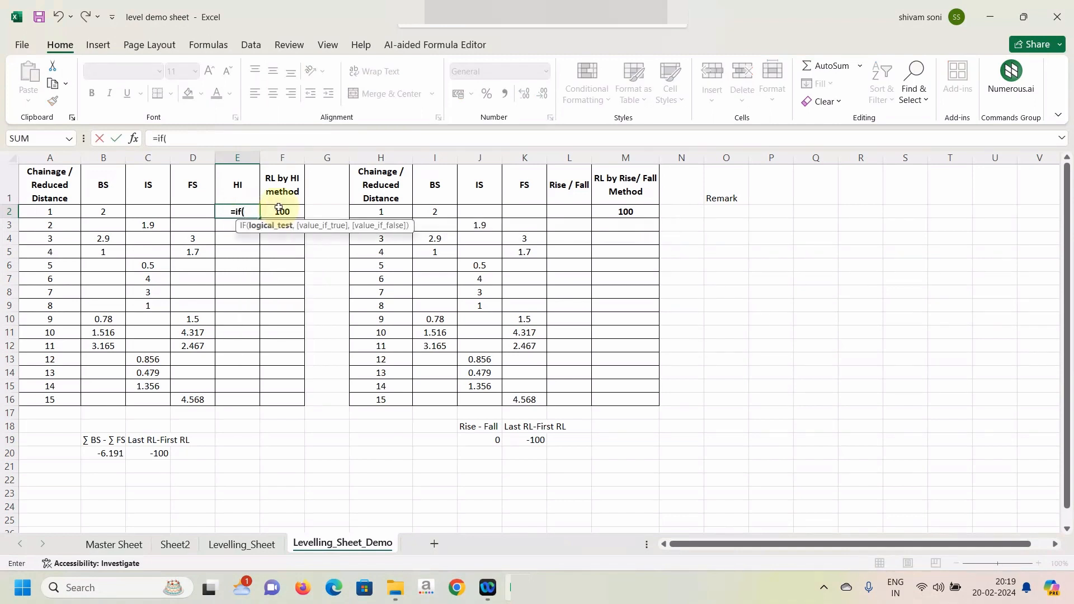
left_click(102, 210)
type(">")
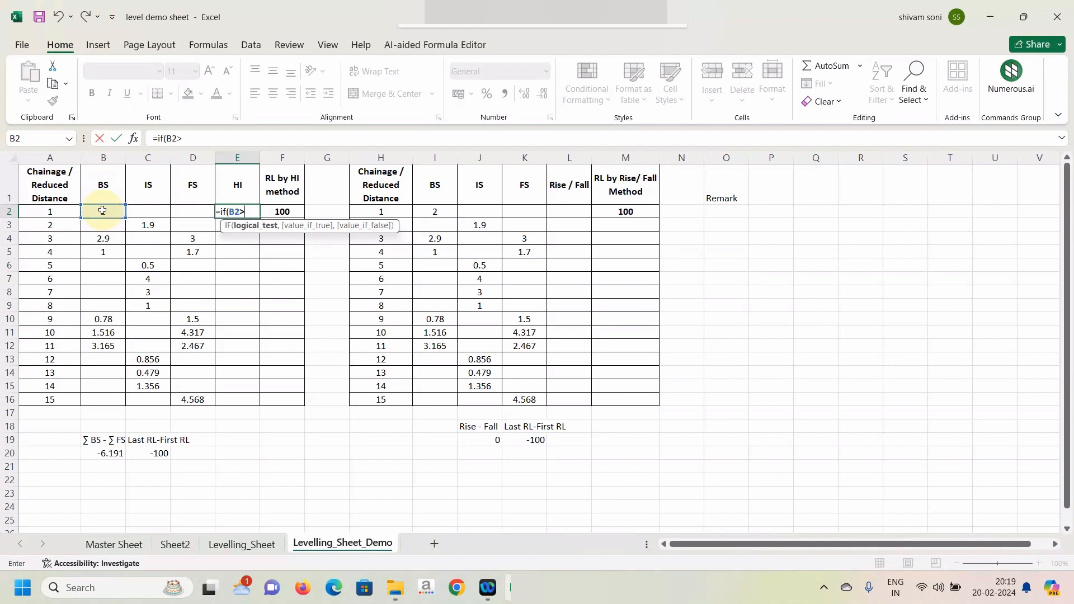
type("0,")
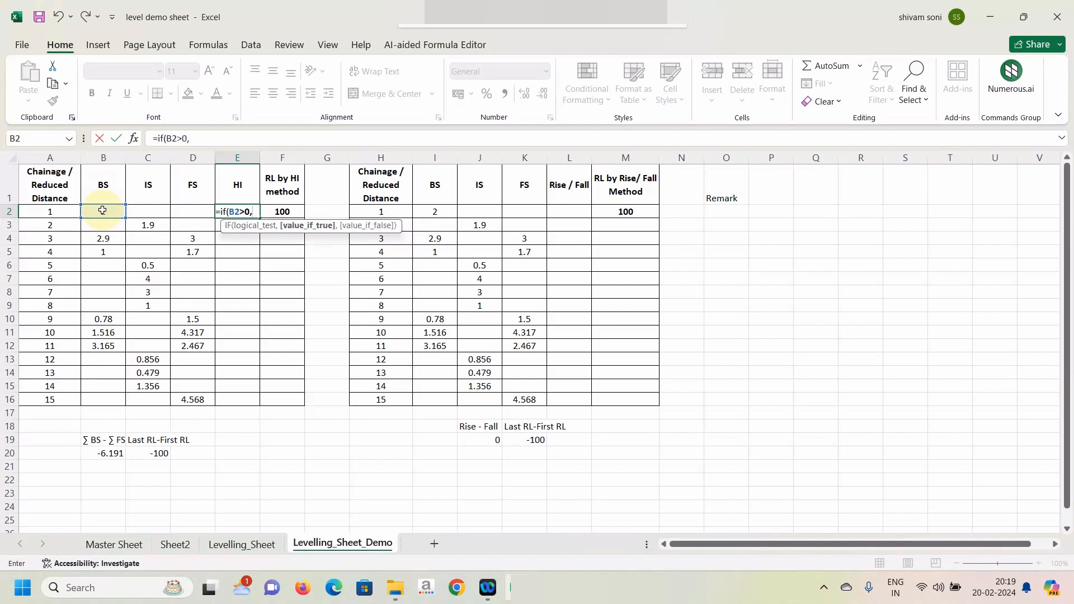
Complete the E2 formula with F2+B2 as the true value and "" as the false value, and fill it down to E16.
left_click(284, 211)
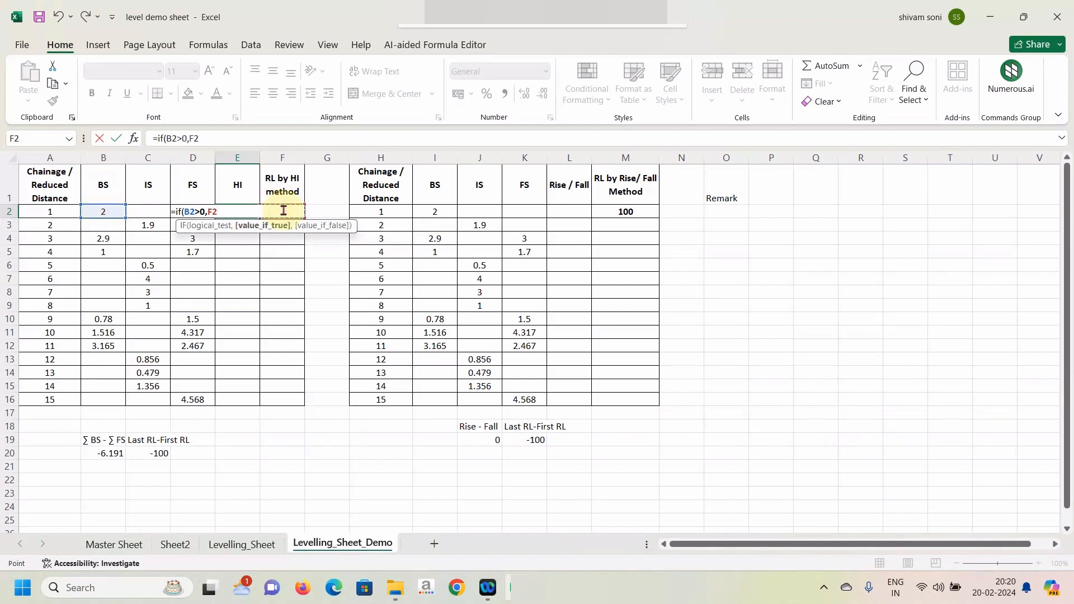
type("+")
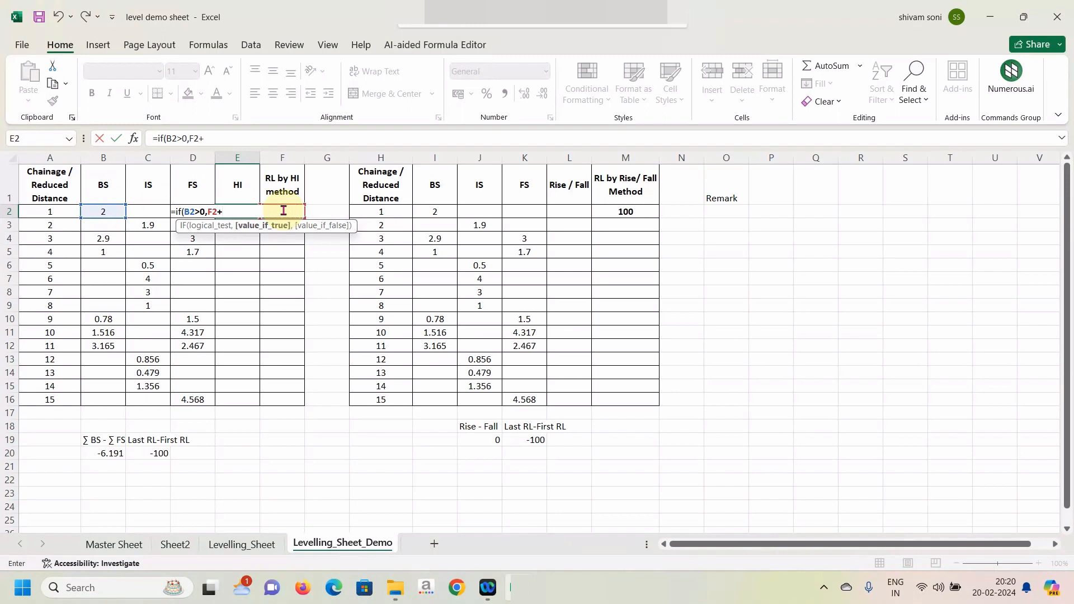
left_click(104, 212)
type(",")
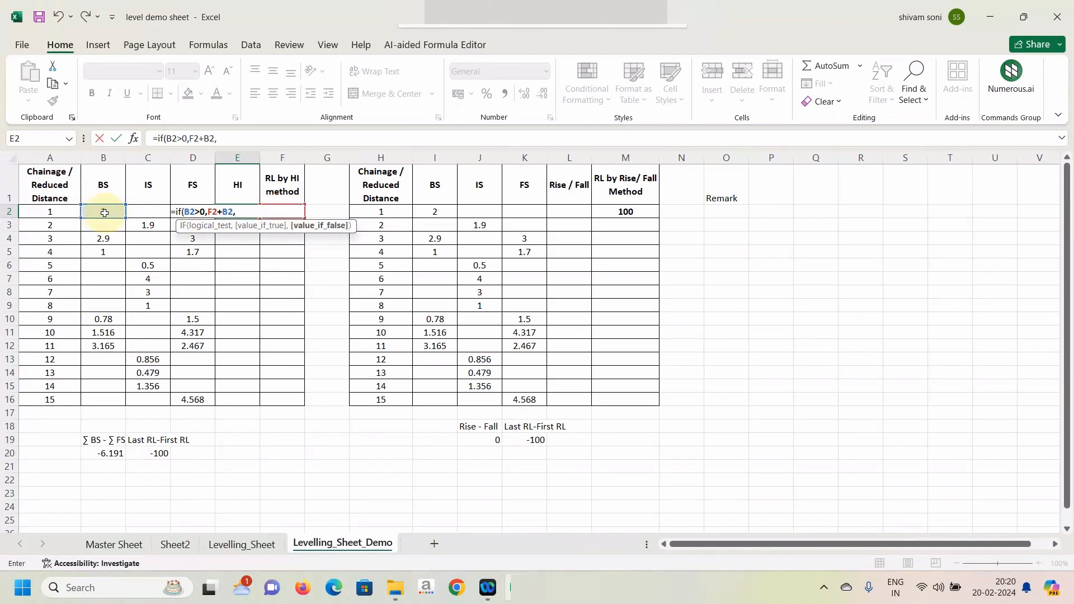
type("\"\")")
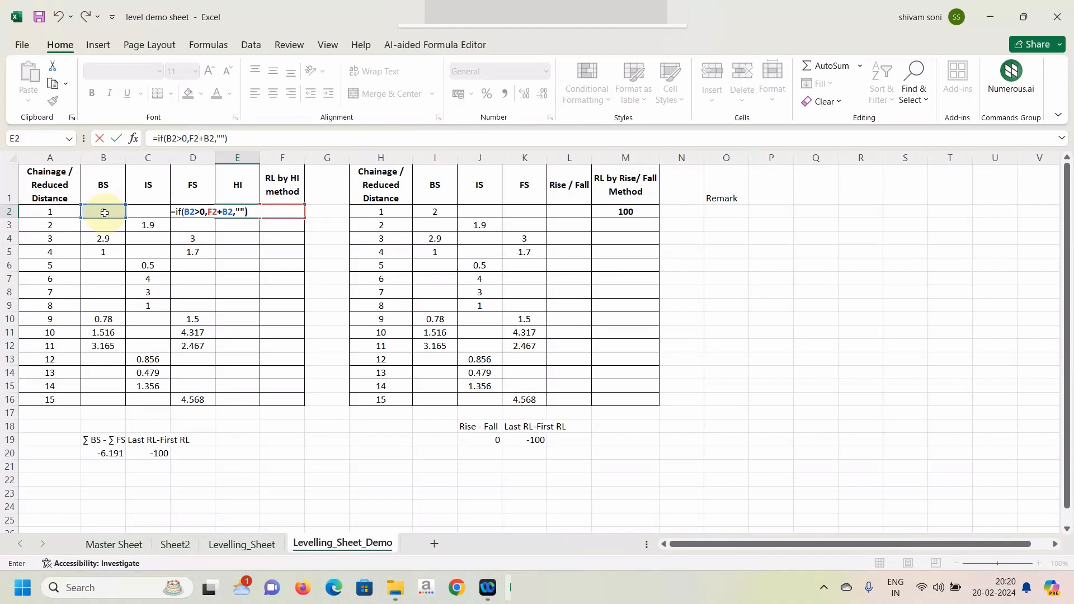
key("Return")
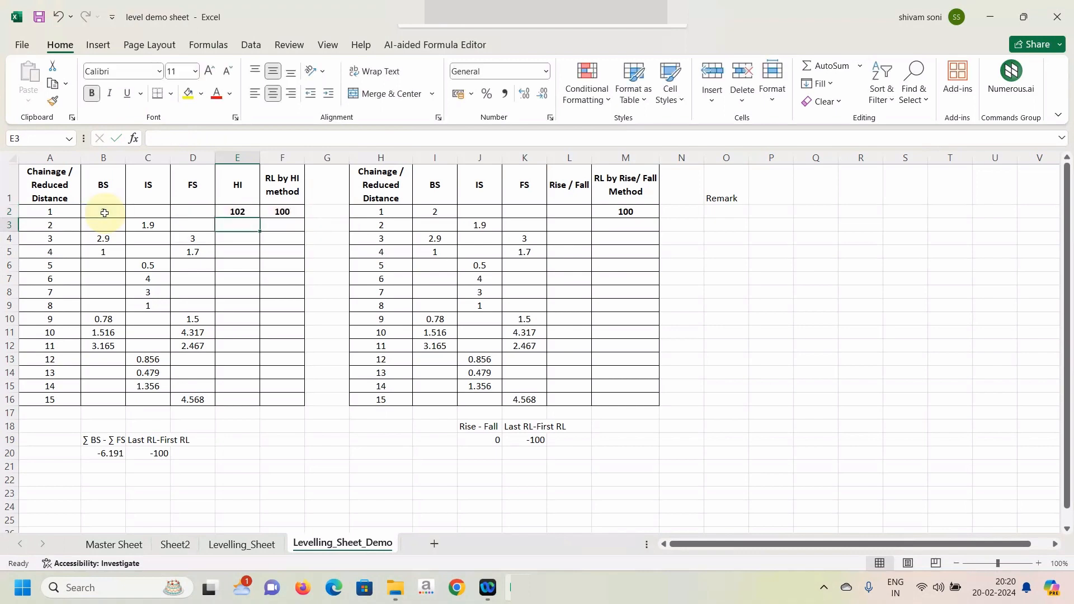
left_click(236, 211)
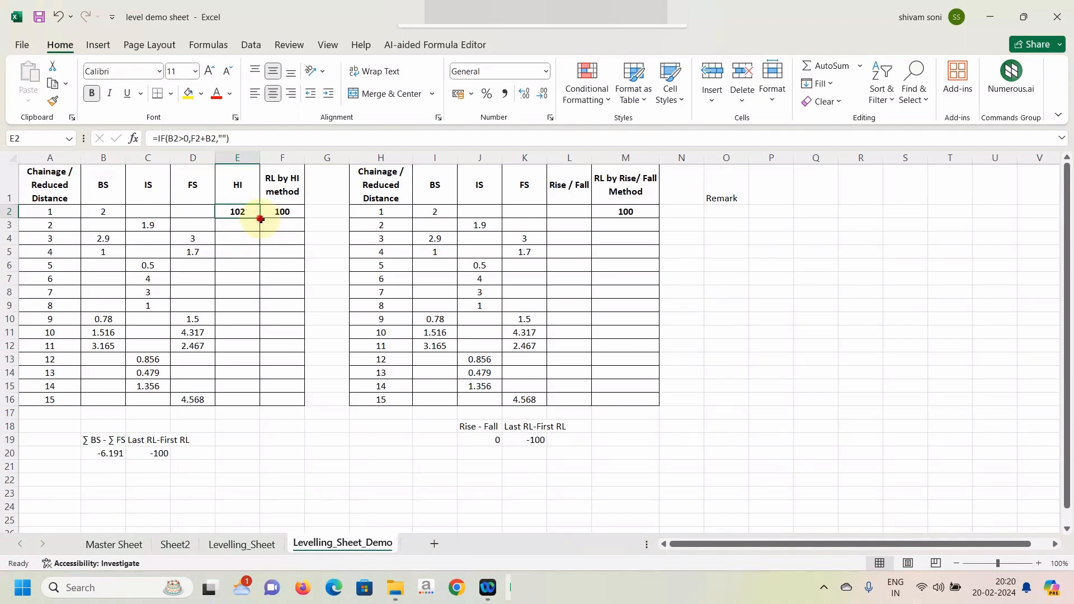
left_click_drag(261, 219, 236, 400)
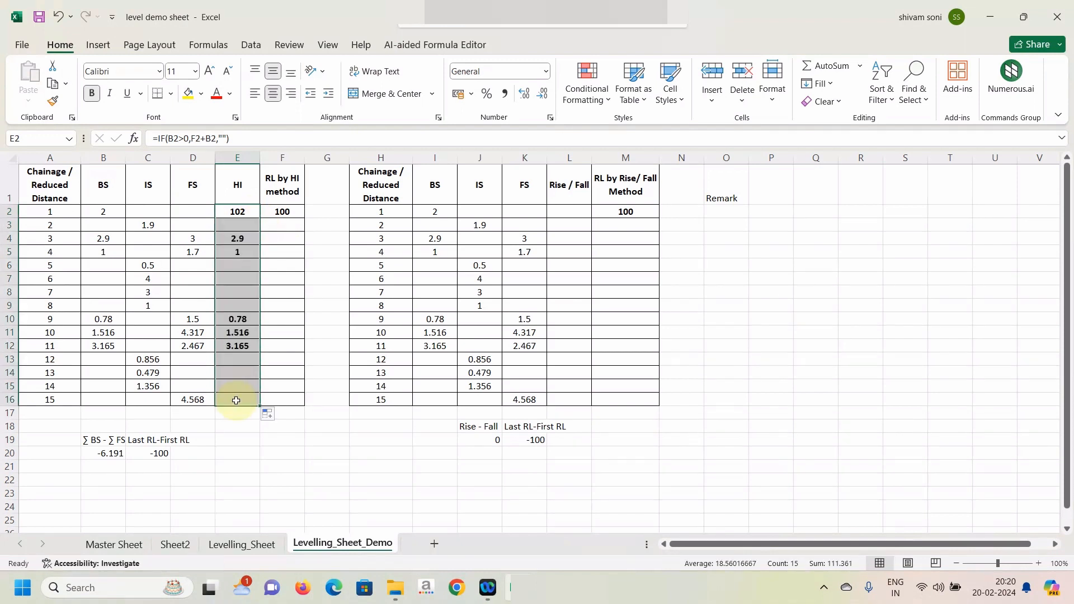
Examine the chainage, FS, HI and RL cells in rows 3 to 5, along with the HI formula in E2.
left_click(285, 224)
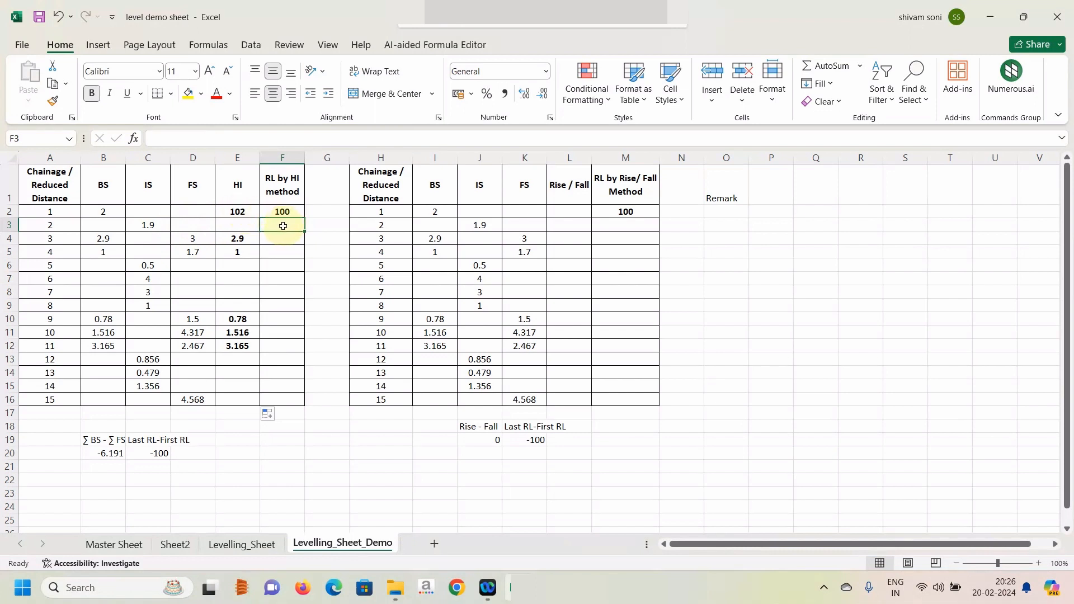
left_click(65, 226)
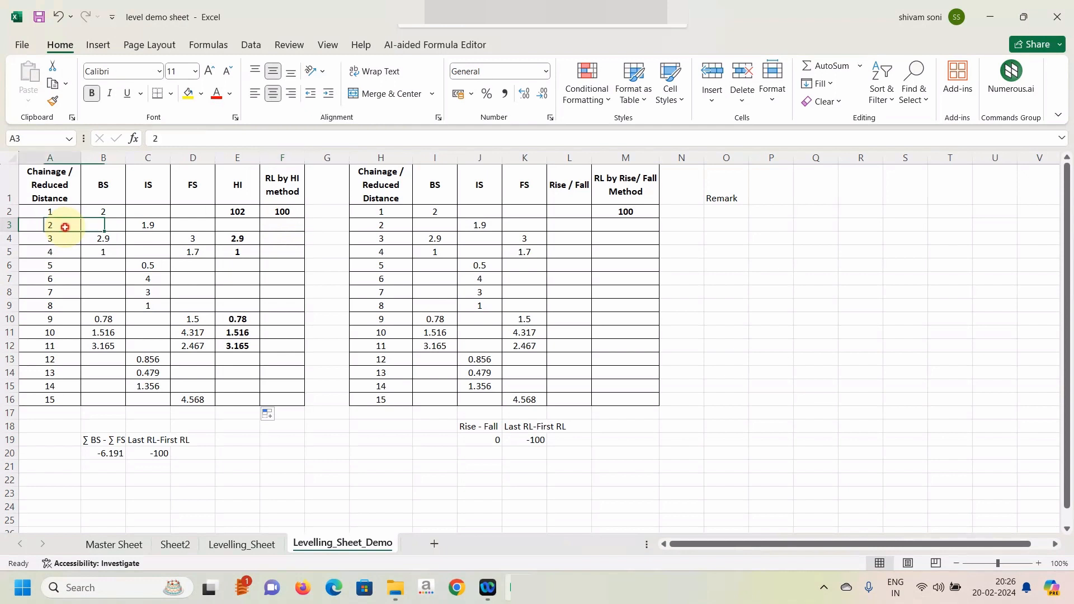
left_click(276, 225)
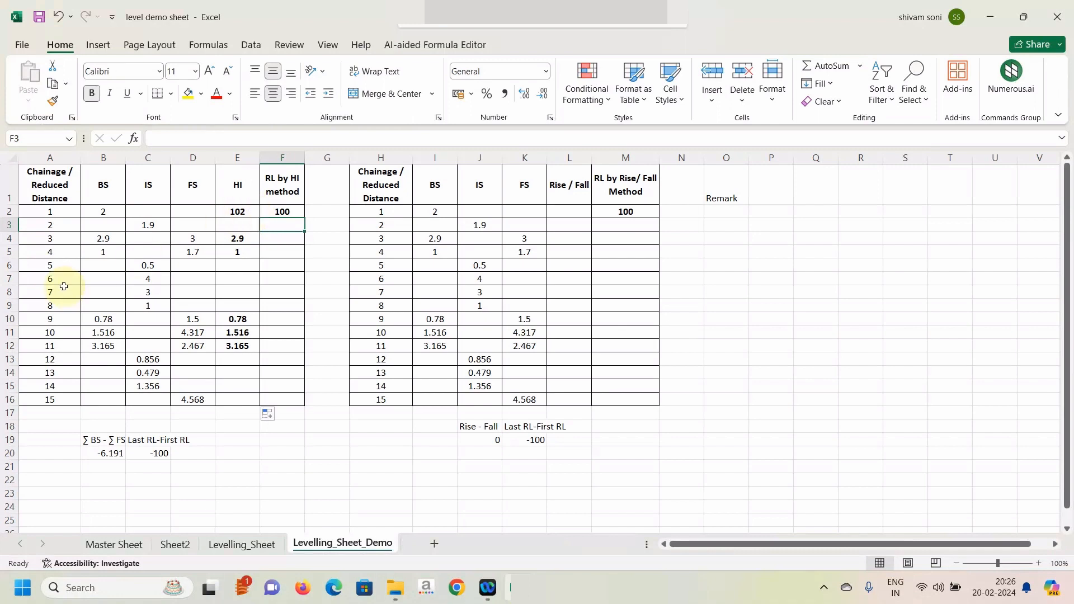
left_click(50, 238)
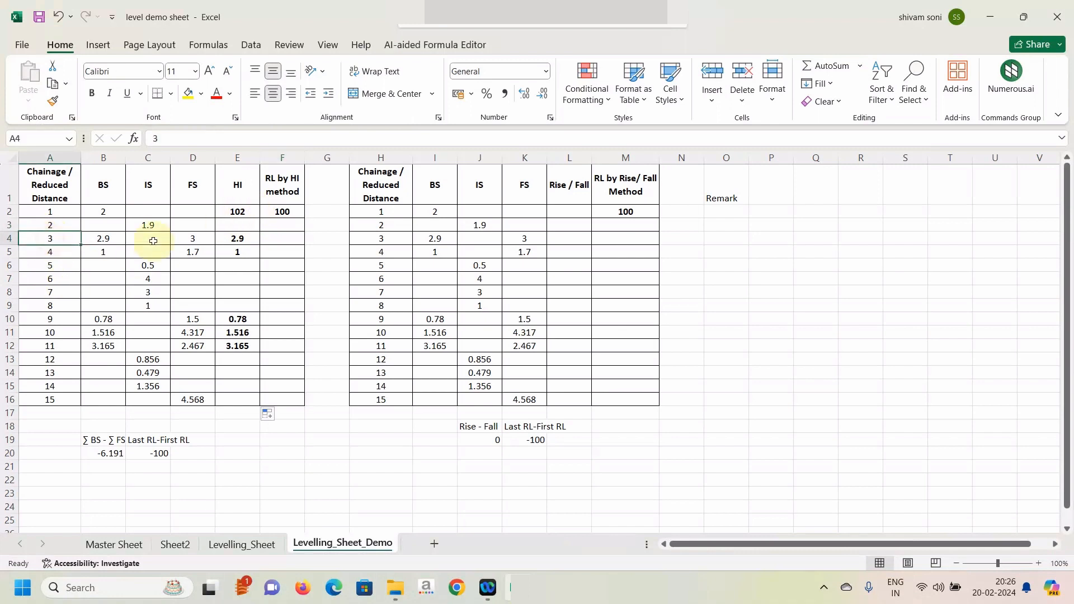
left_click(229, 240)
left_click(284, 238)
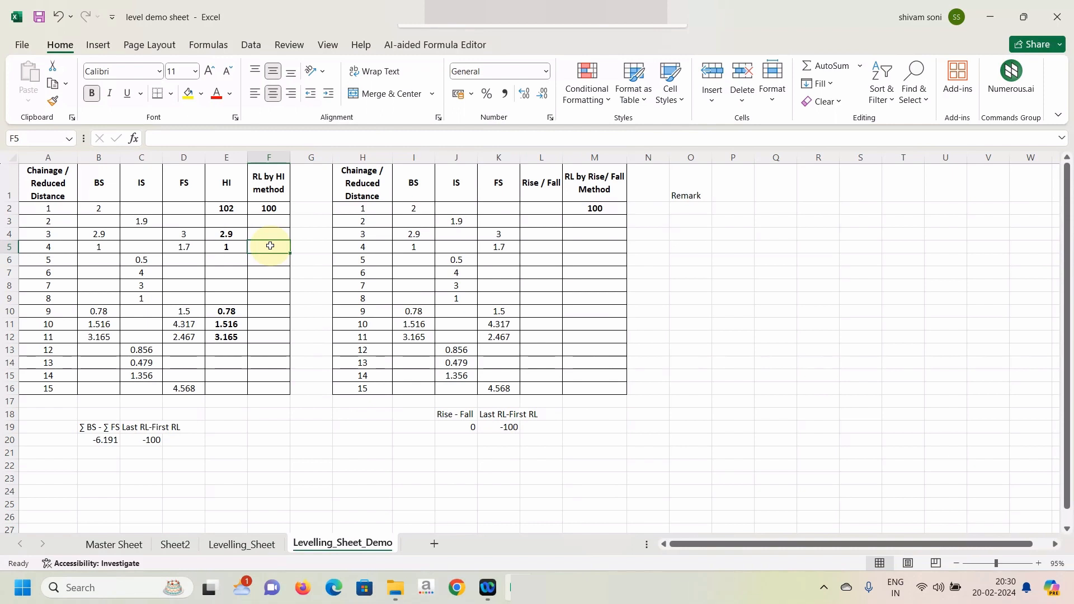
left_click(190, 247)
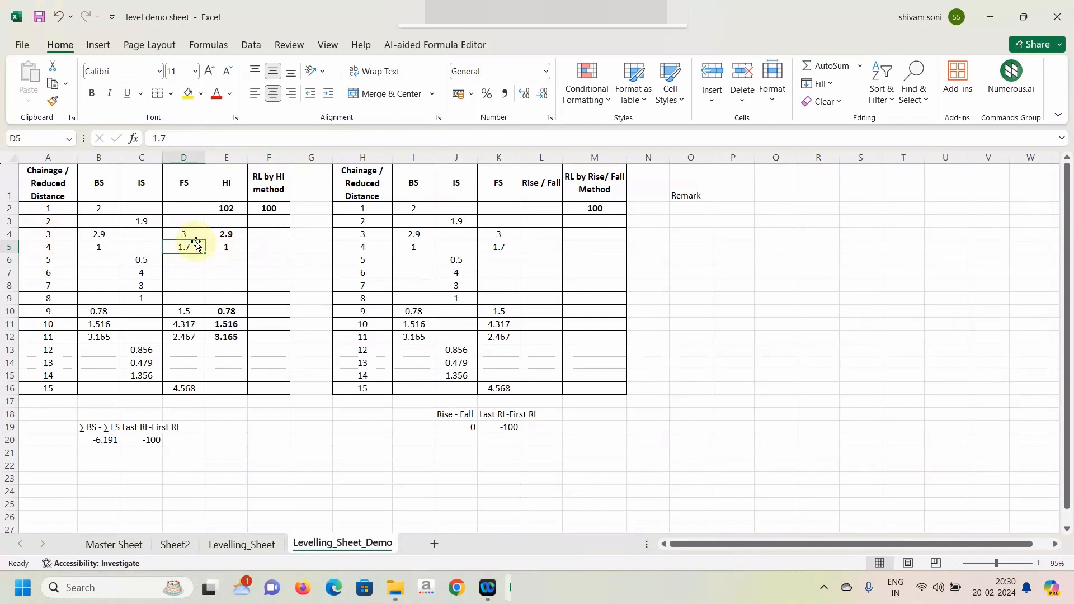
left_click(237, 233)
left_click(224, 206)
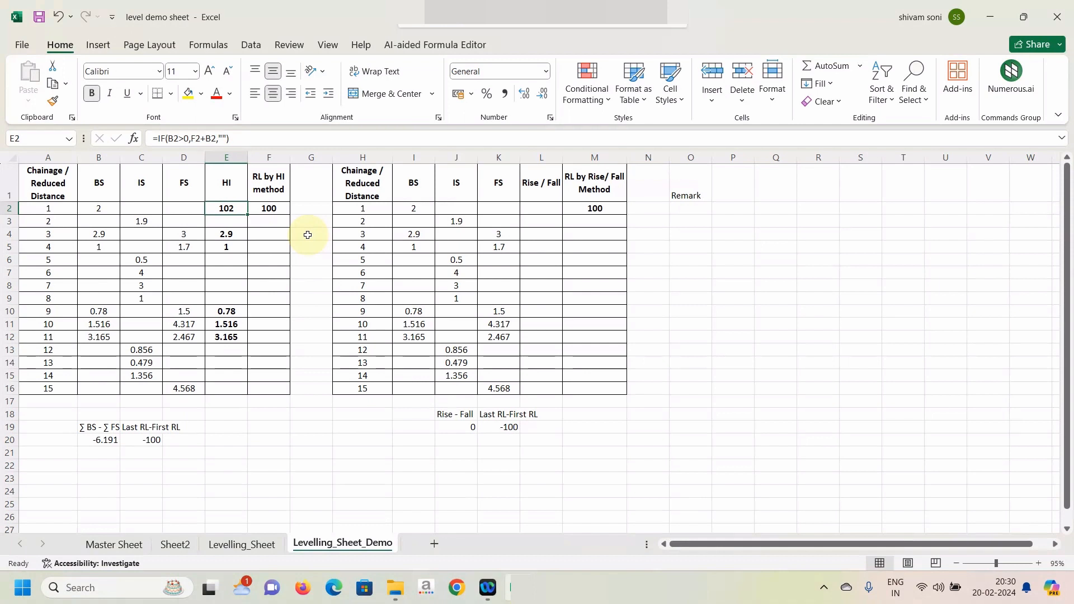
Start a LOOKUP formula in G3 with lookup value 2 and a lookup vector that begins with 1/(.
left_click(308, 221)
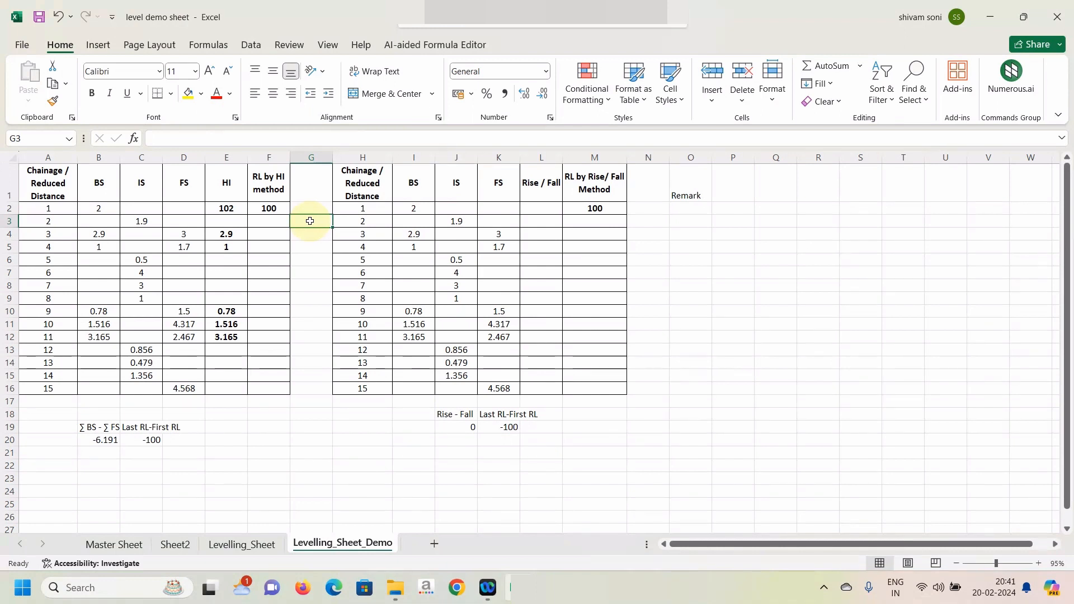
type("=")
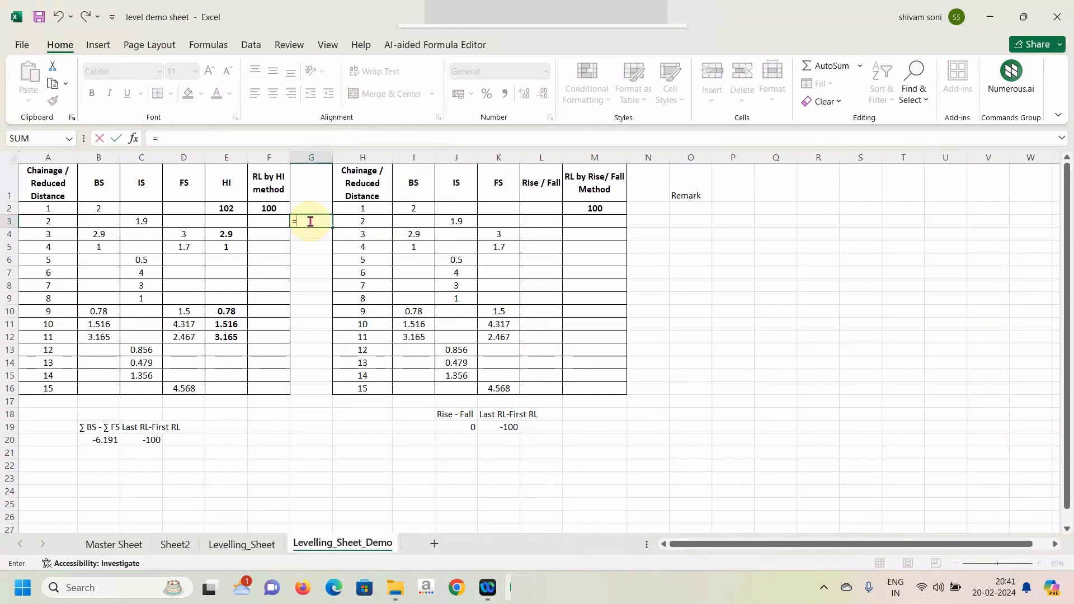
type("loo")
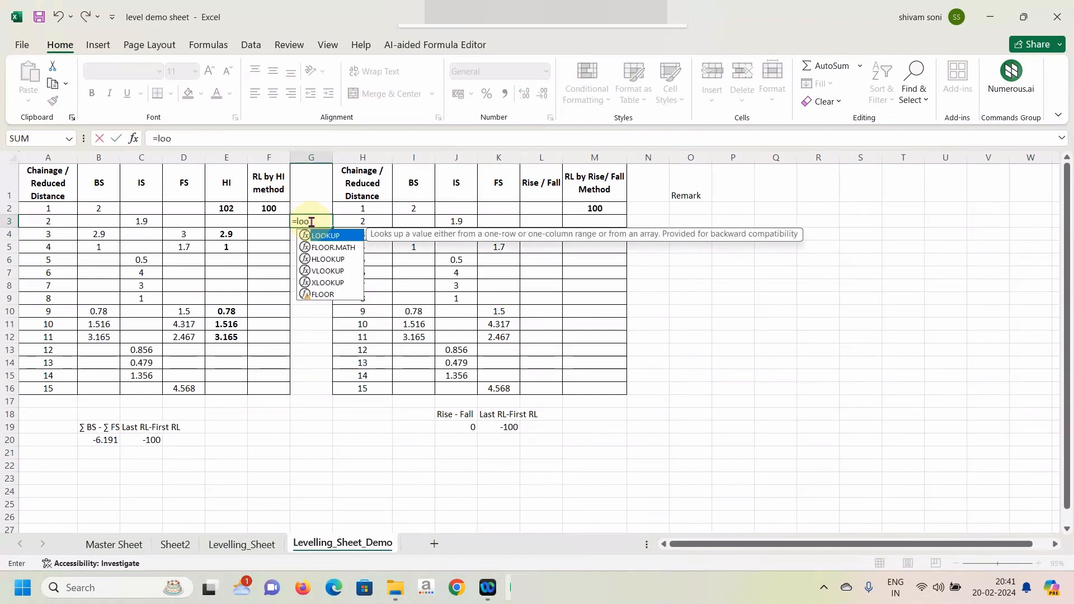
double_click(326, 235)
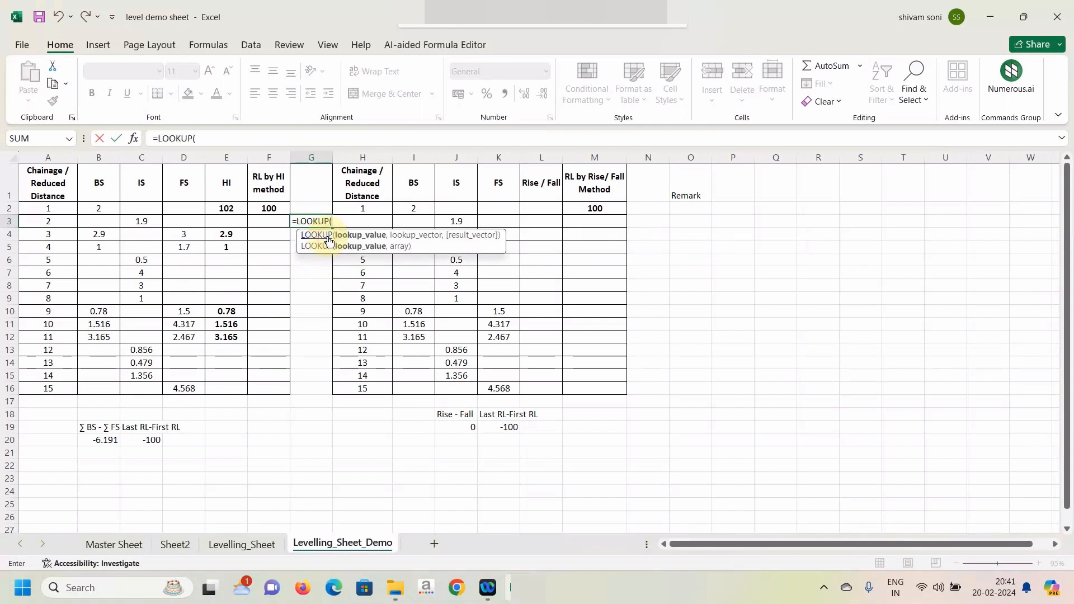
left_click(203, 138)
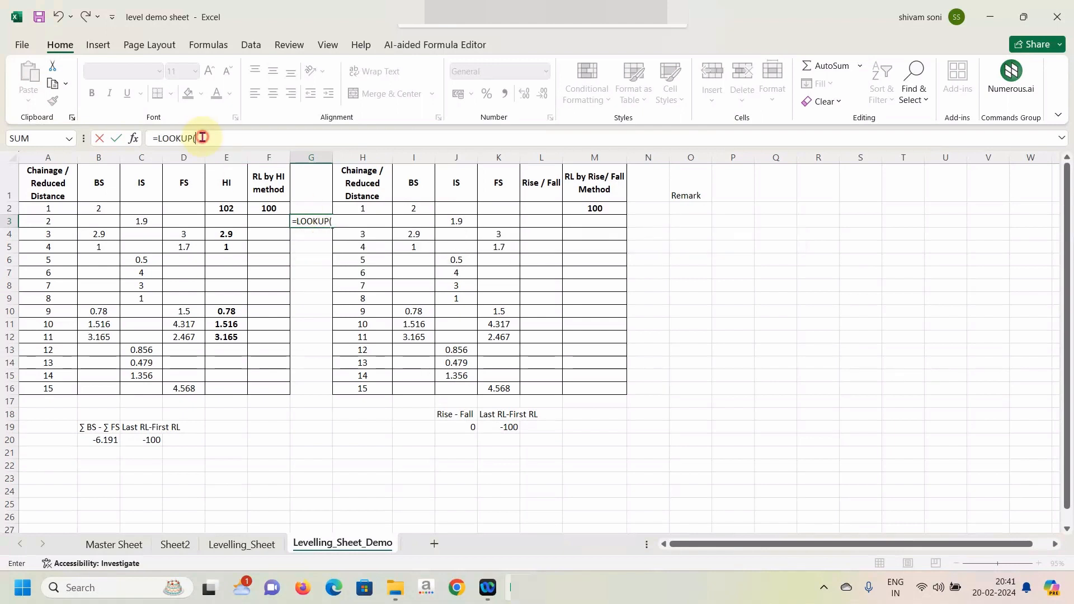
type("2,")
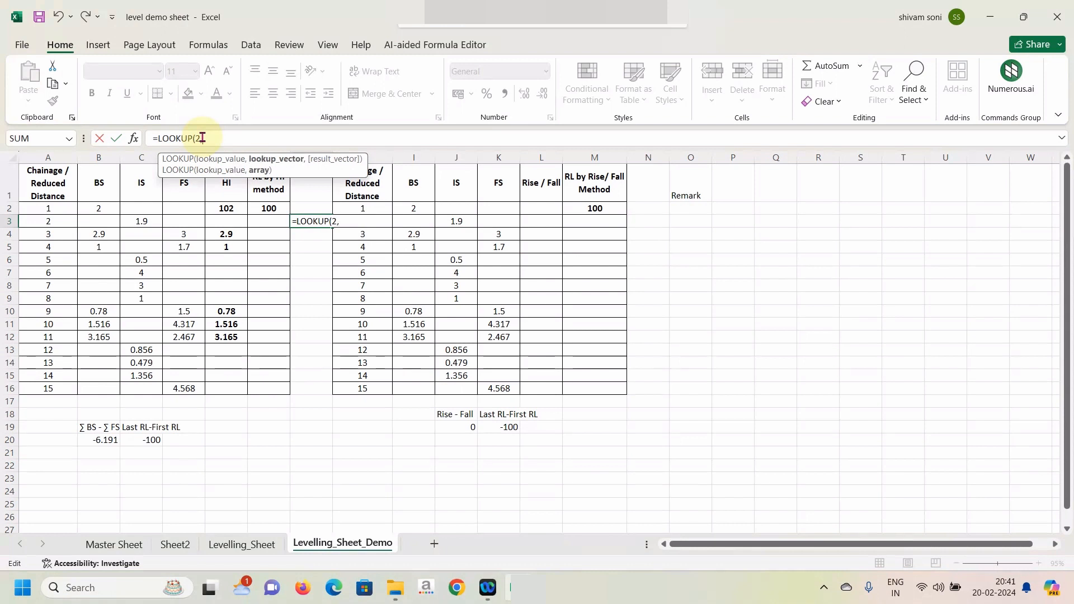
type("1/(")
Complete the lookup vector in the G3 formula with the condition $E$2:E2<>"", locking only the start of the range.
left_click(229, 207)
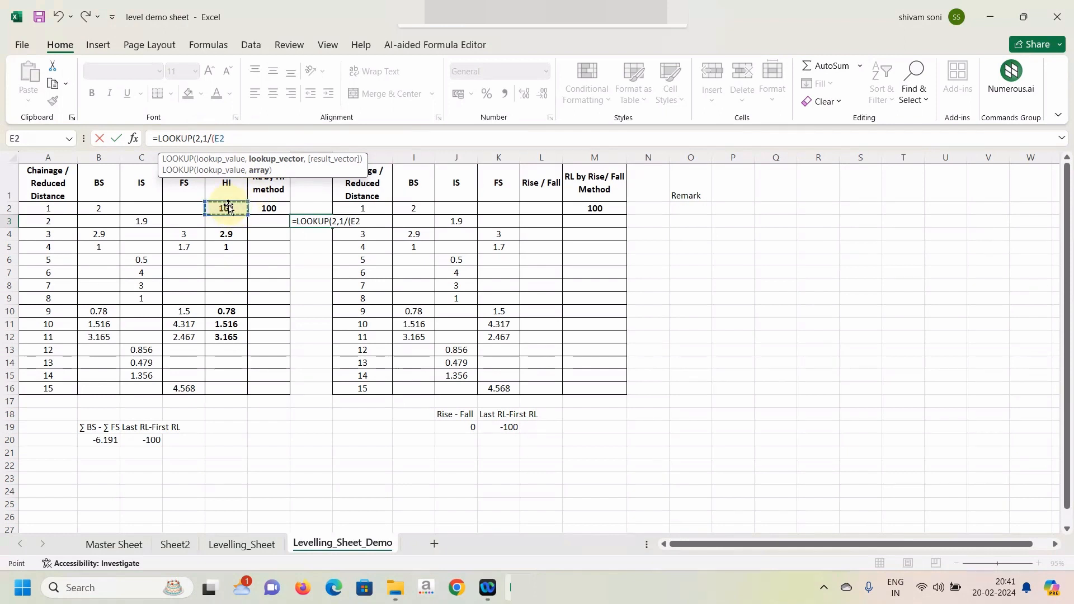
key("F8")
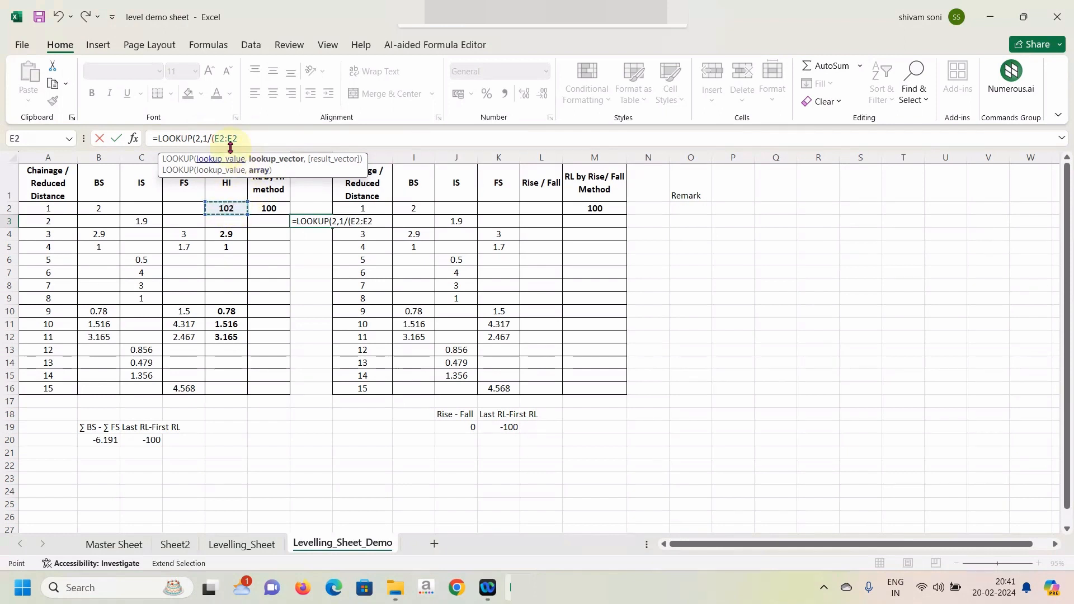
double_click(226, 138)
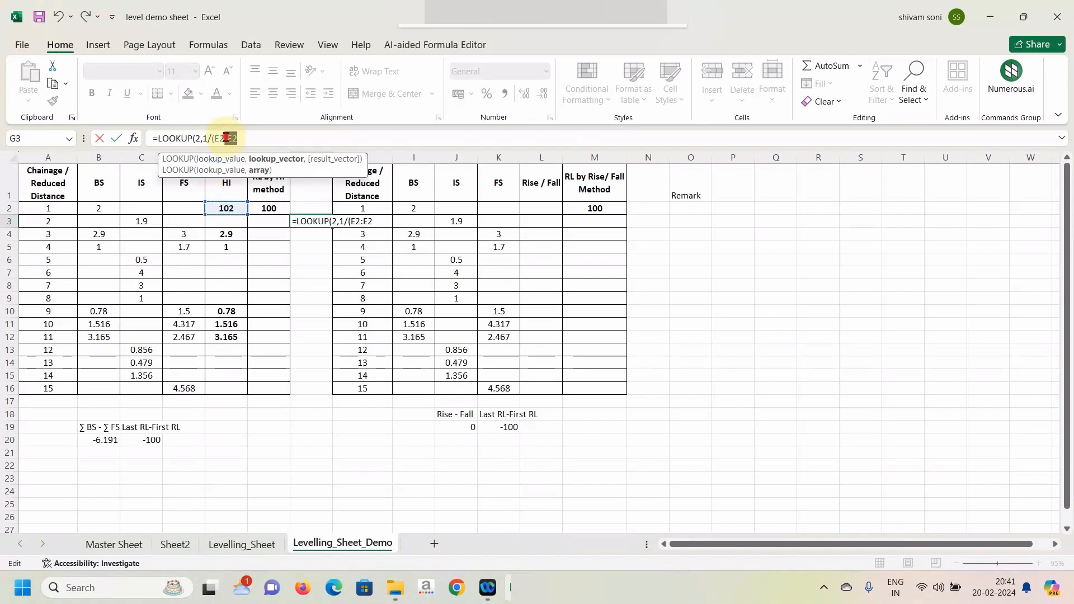
left_click(227, 138)
double_click(220, 137)
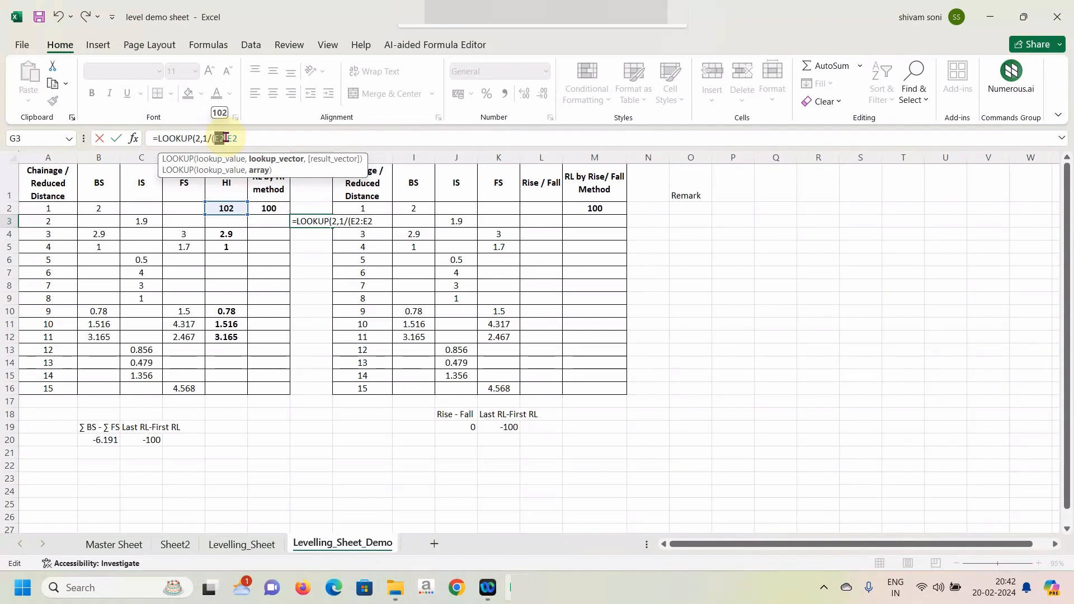
key("F4")
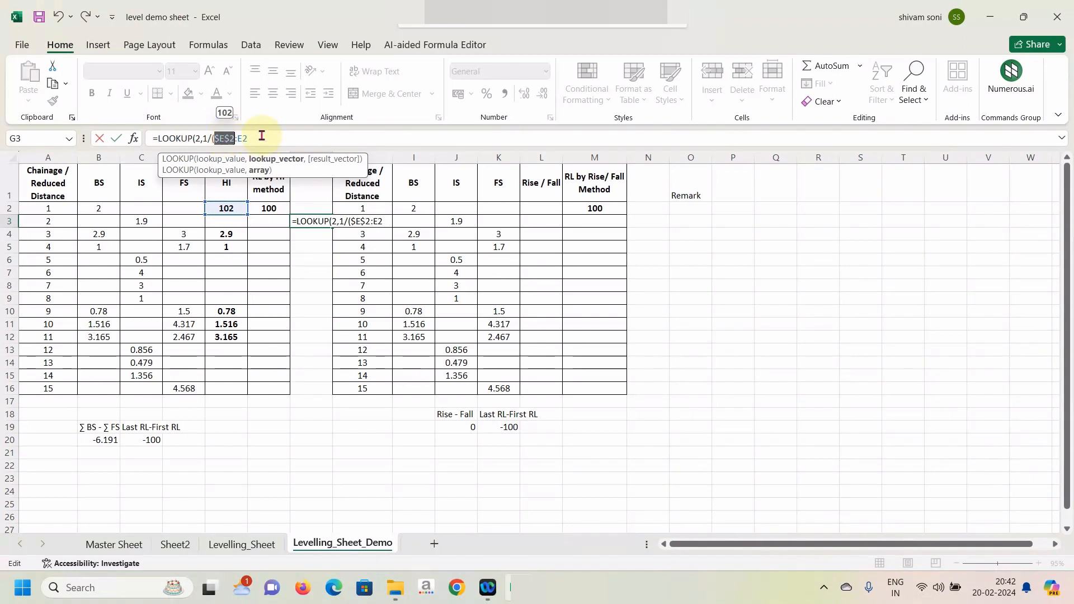
left_click(261, 135)
type("<")
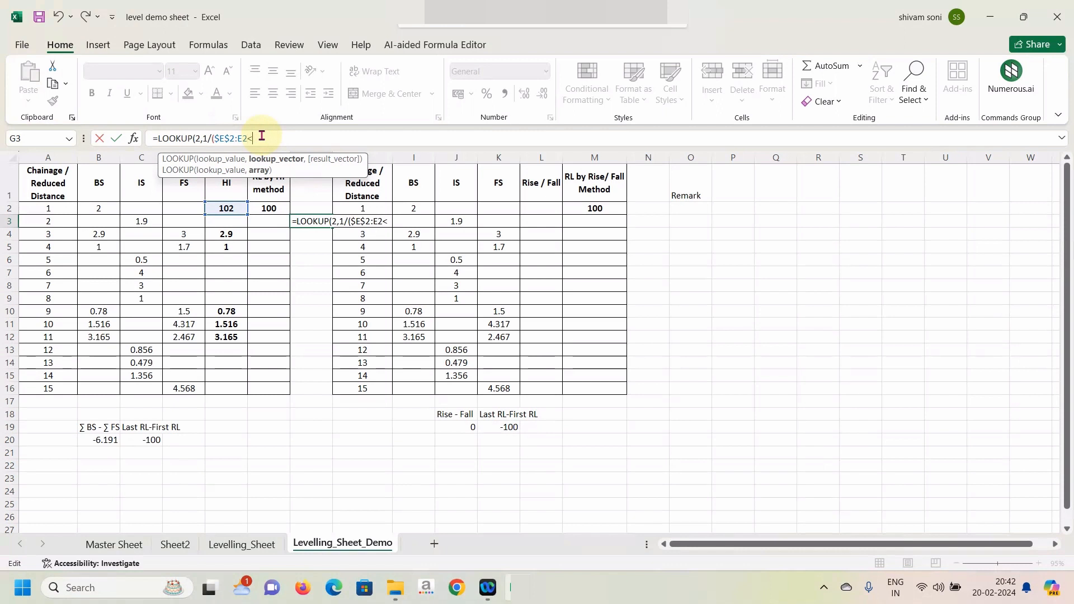
type(">")
type("\"\"),")
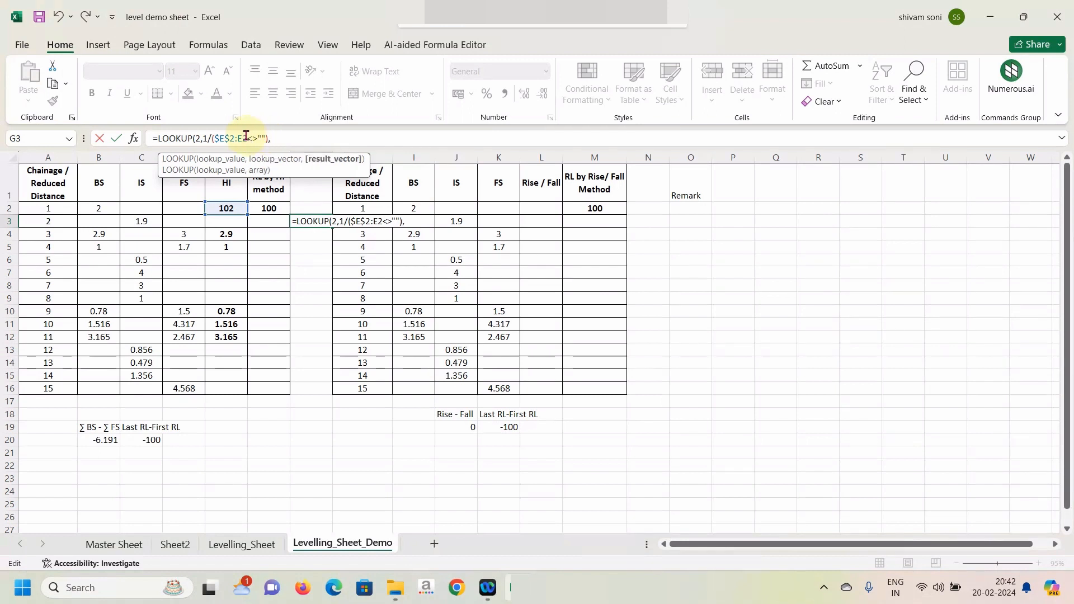
Complete the G3 LOOKUP formula with $E$2:E2 as the result vector and fill it down to G16.
left_click_drag(249, 136, 216, 136)
key("ctrl+c")
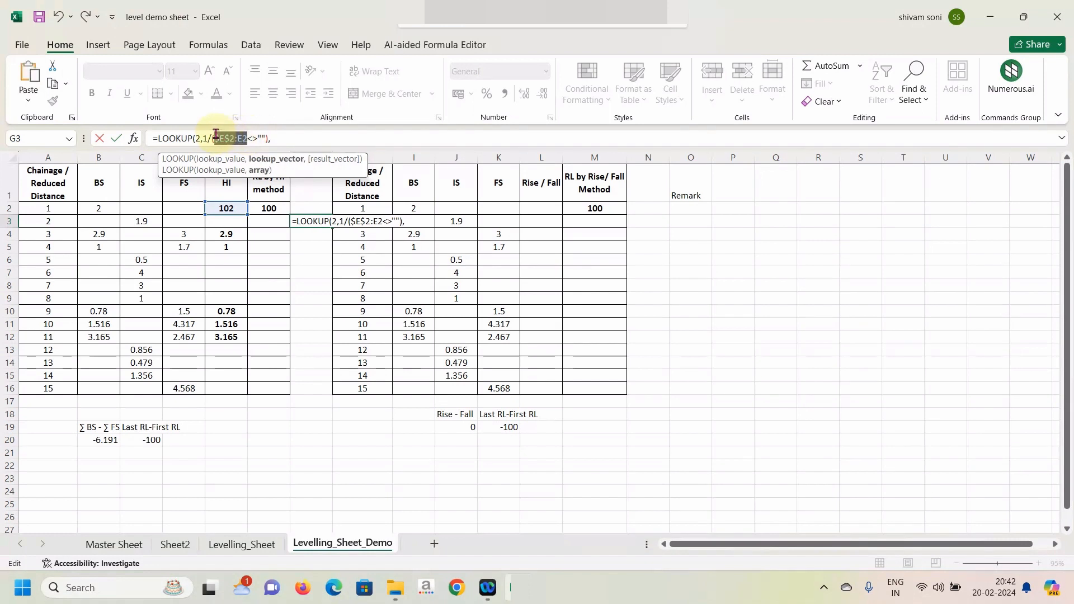
left_click(277, 137)
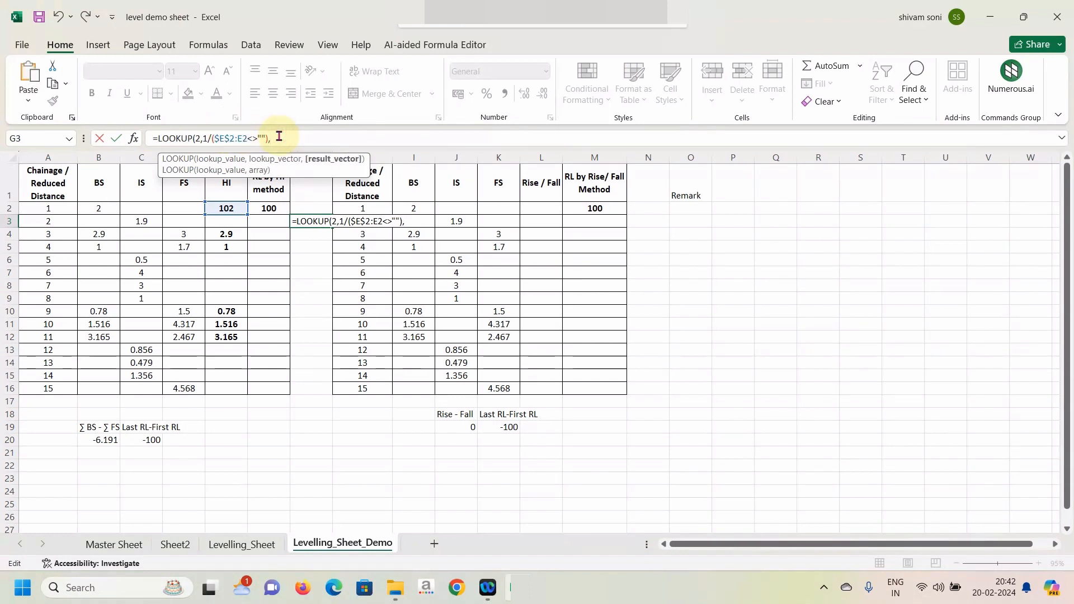
key("ctrl+v")
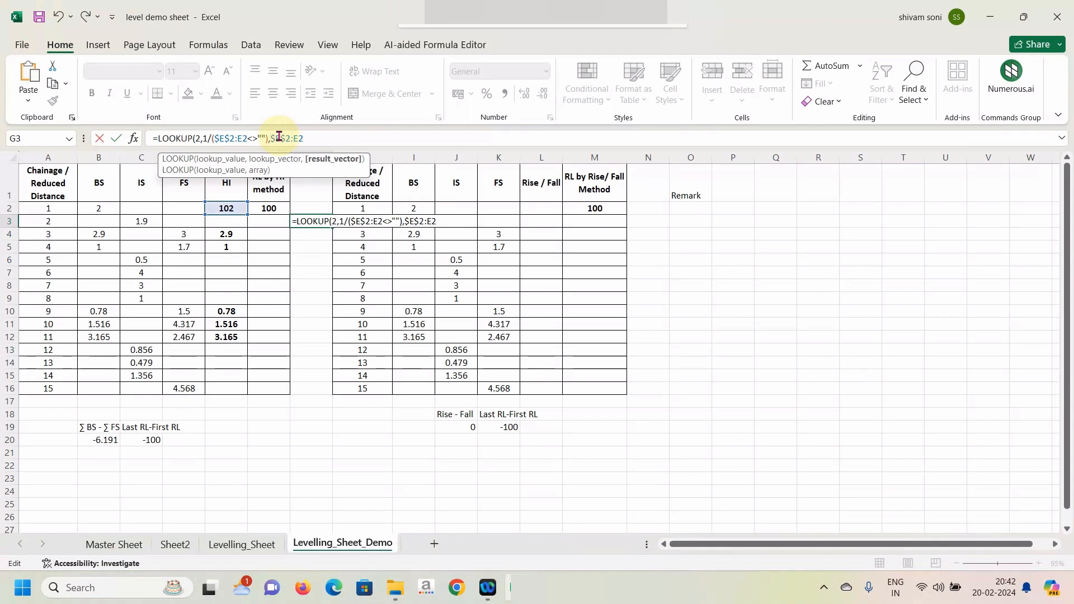
type(")")
key("Return")
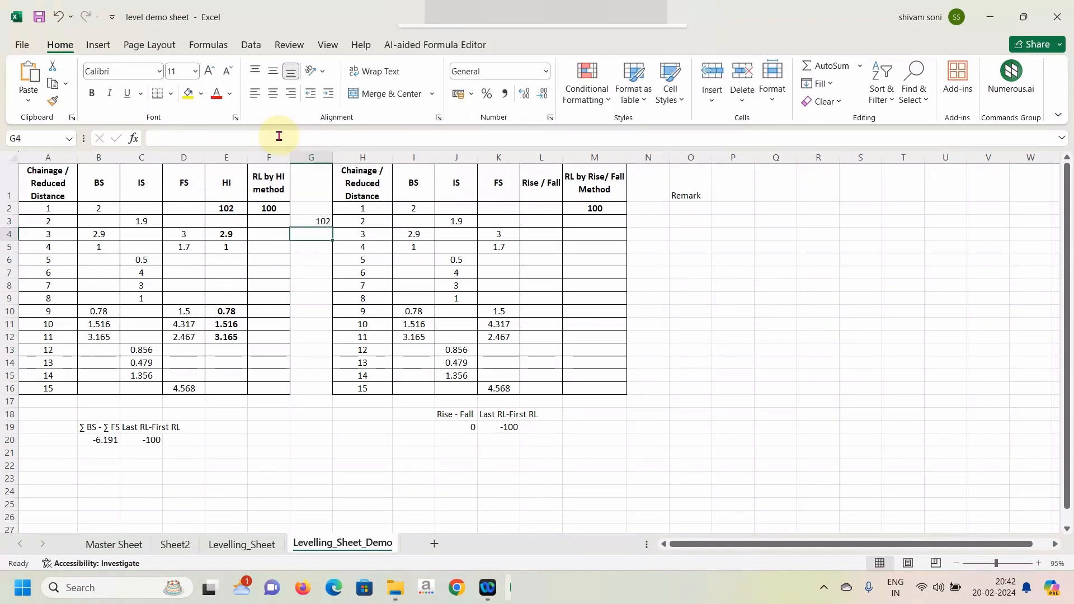
left_click(307, 220)
left_click_drag(330, 227, 314, 395)
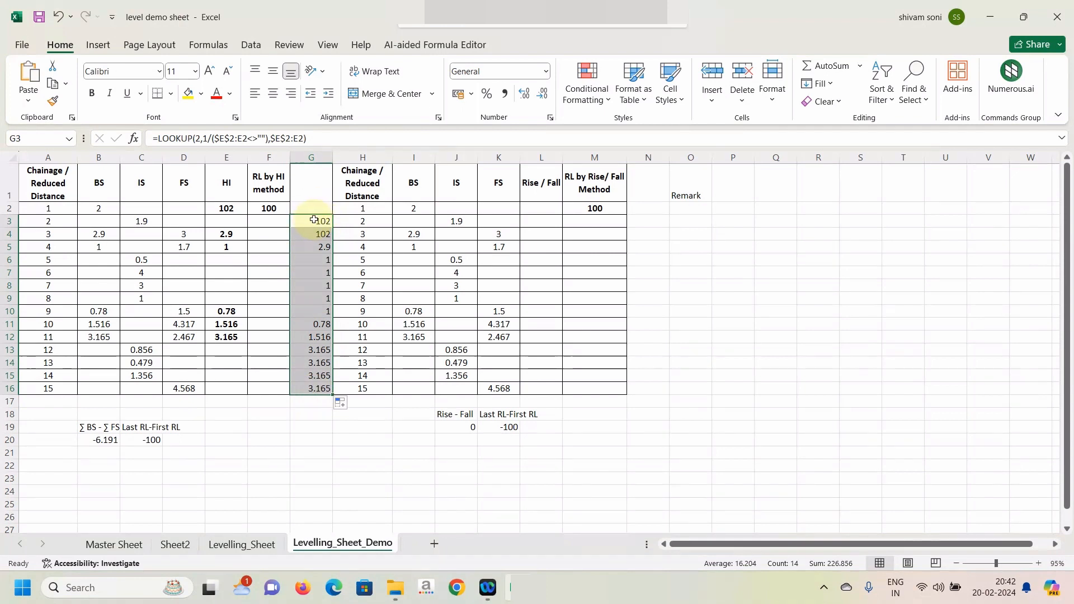
Examine the filled LOOKUP formulas in G3 to G5 alongside the HI formula in E4 and the empty RL cells.
left_click_drag(315, 221, 314, 220)
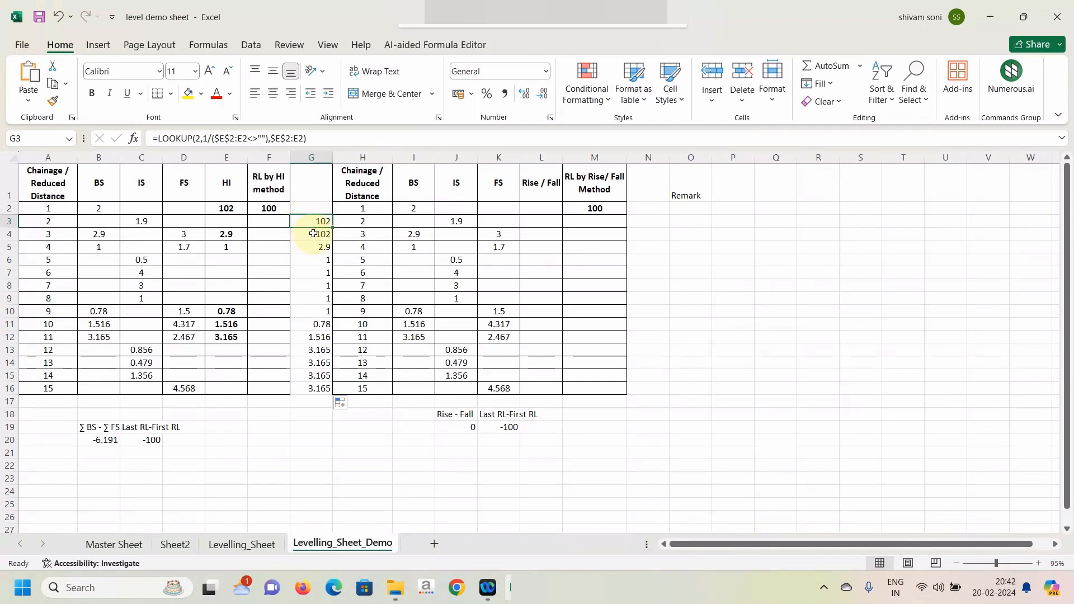
left_click(313, 233)
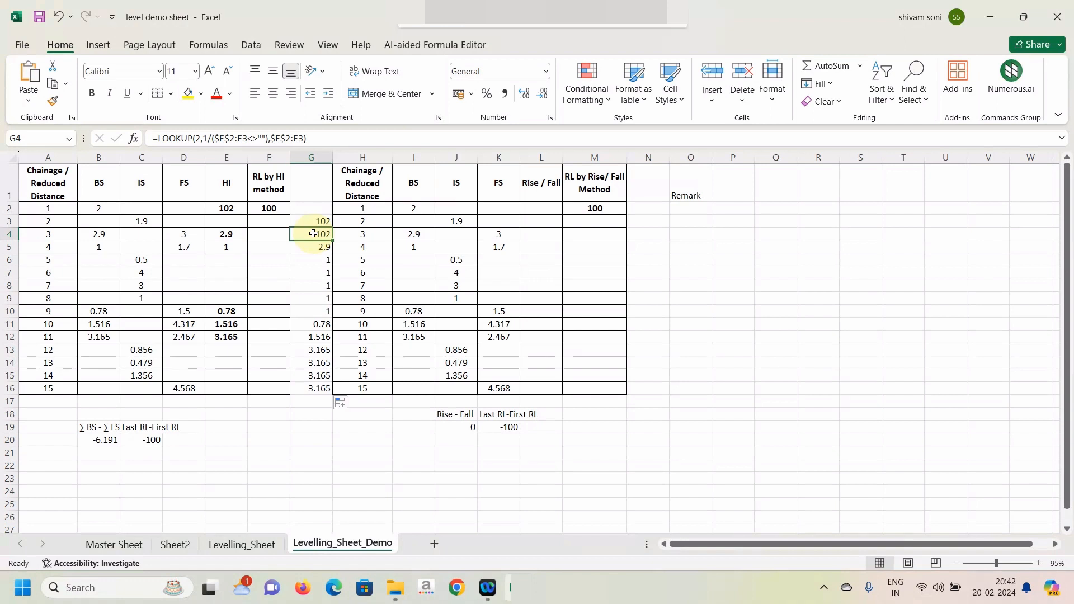
left_click(269, 234)
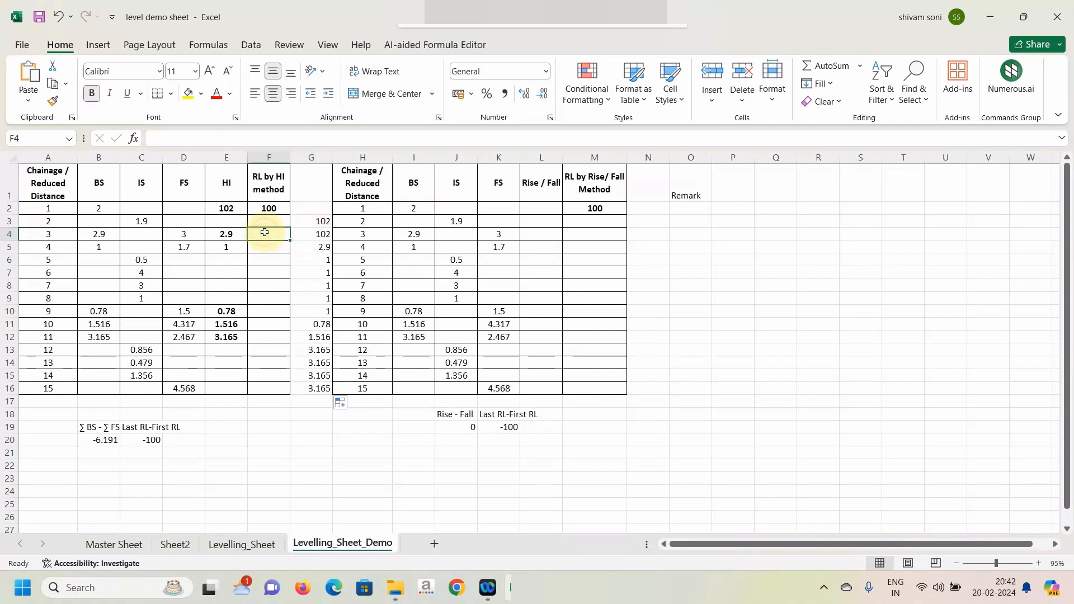
left_click(320, 250)
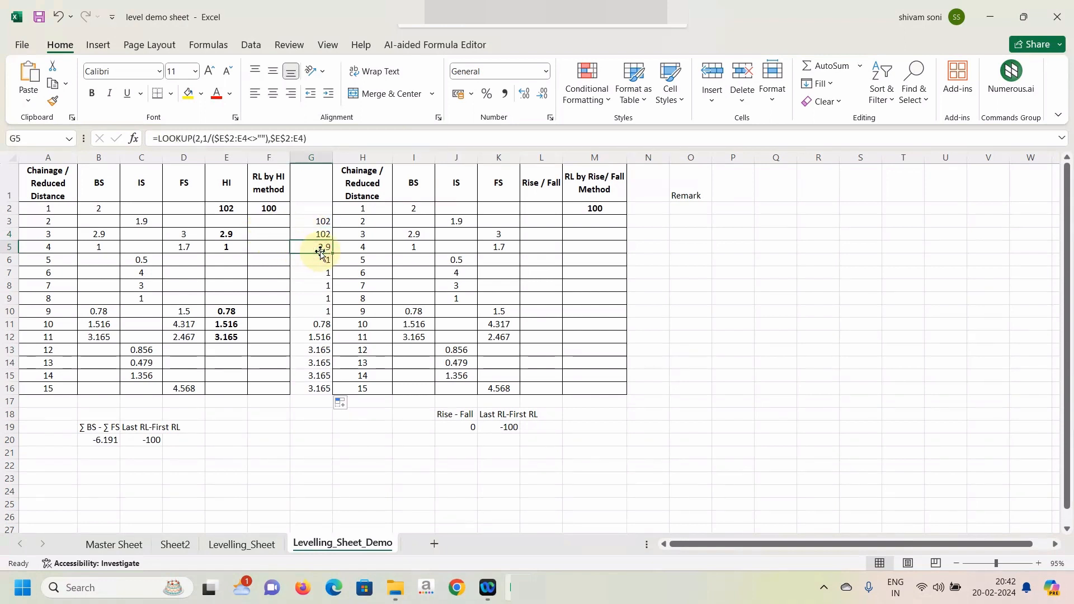
left_click(227, 234)
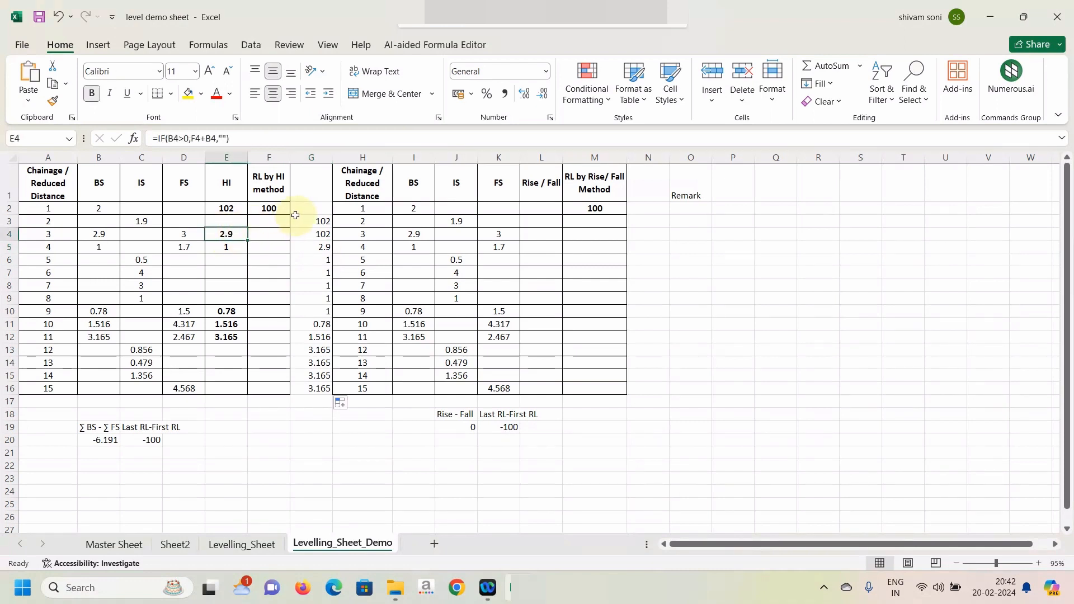
left_click(272, 223)
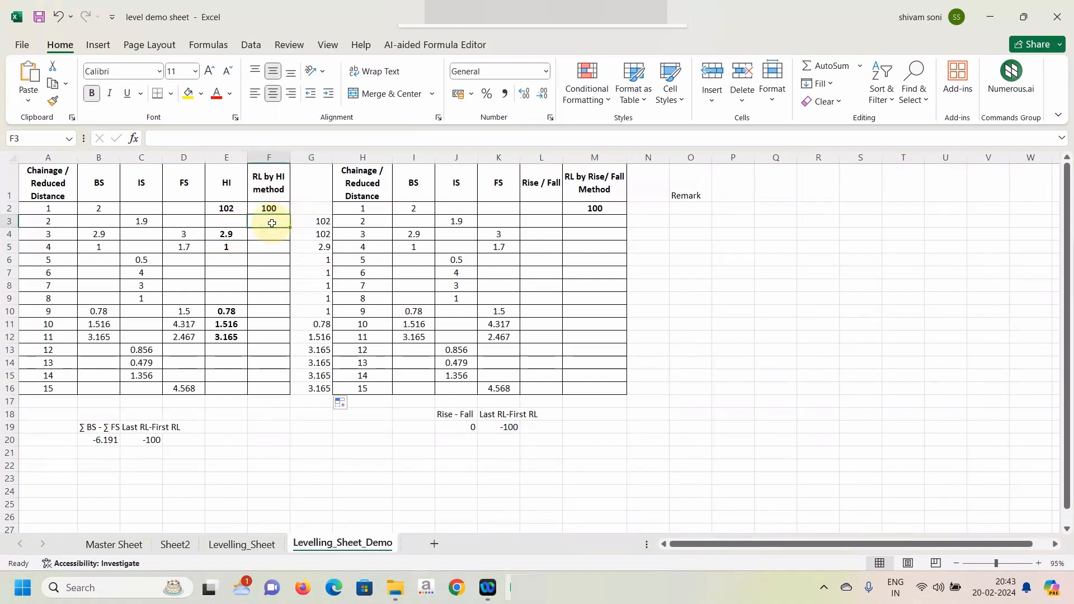
left_click(325, 223)
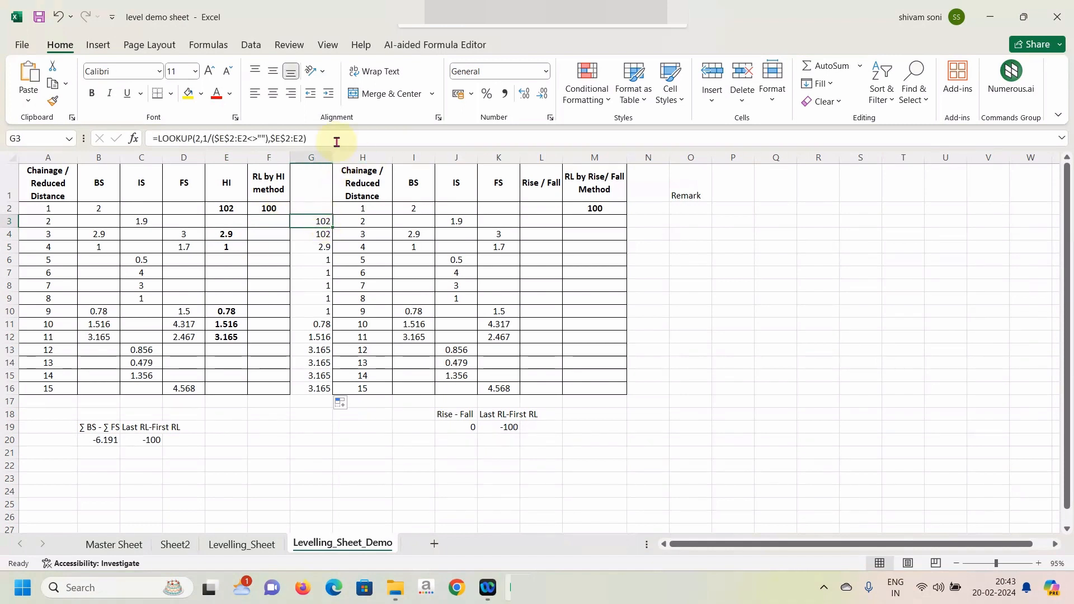
left_click_drag(313, 139, 157, 138)
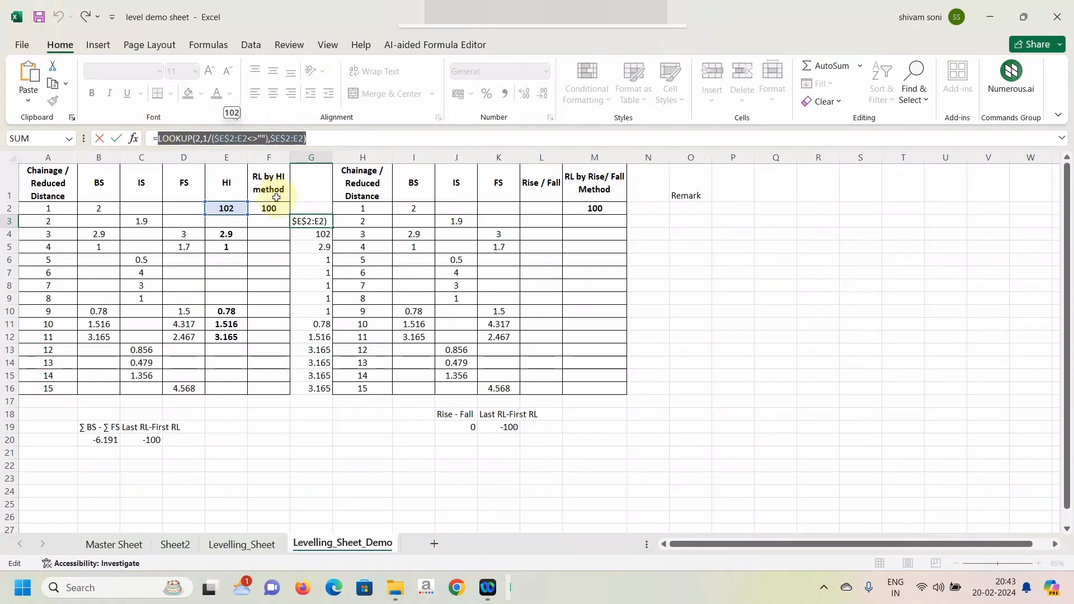
left_click(263, 221)
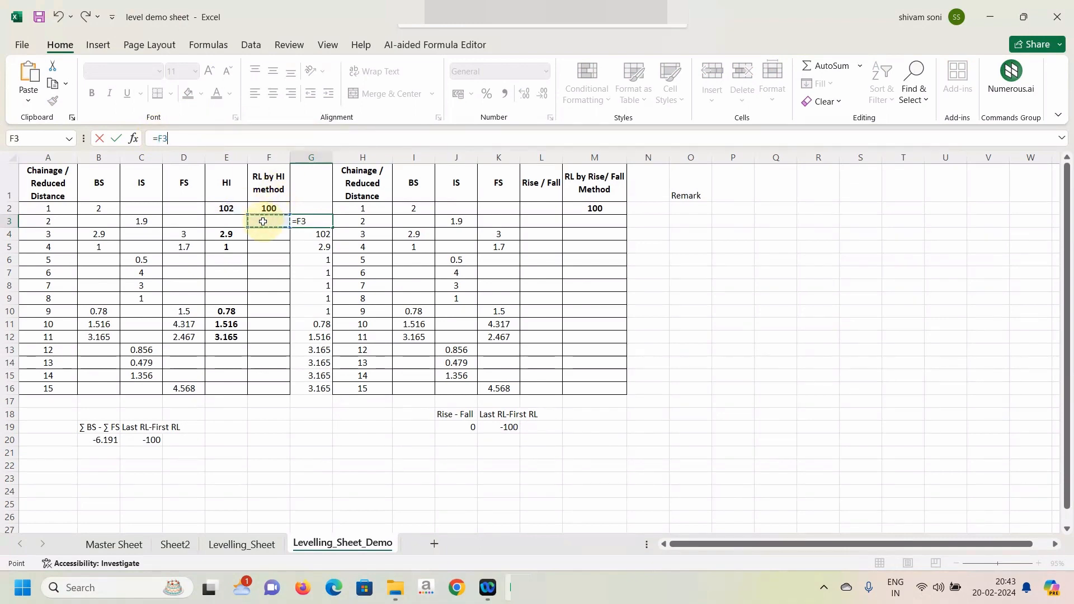
key("Escape")
left_click(263, 221)
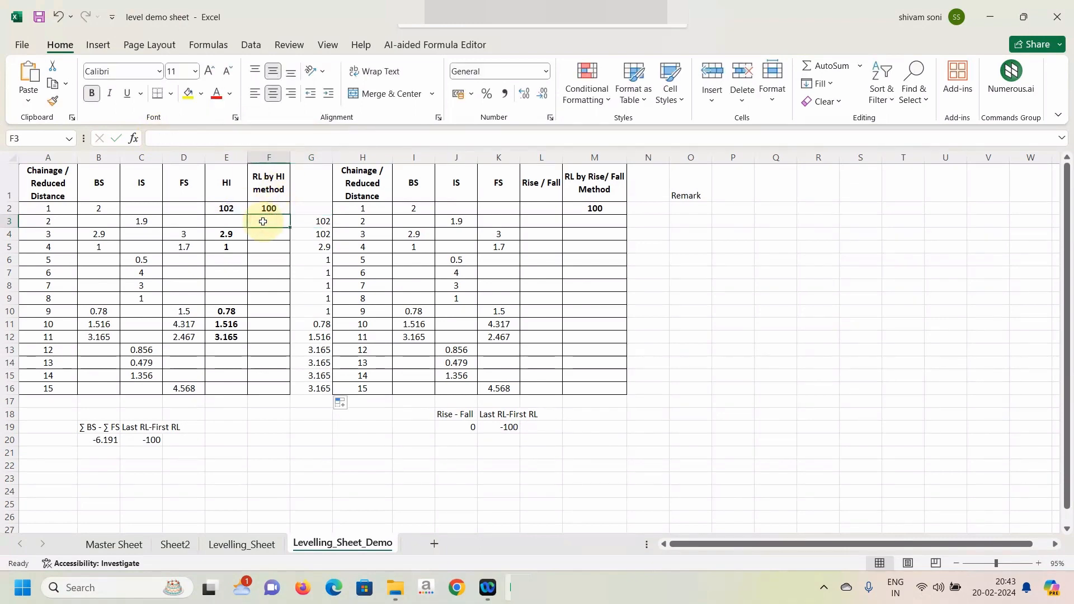
Copy the LOOKUP expression from G3 and paste it after an equals sign in RL cell F3.
double_click(309, 222)
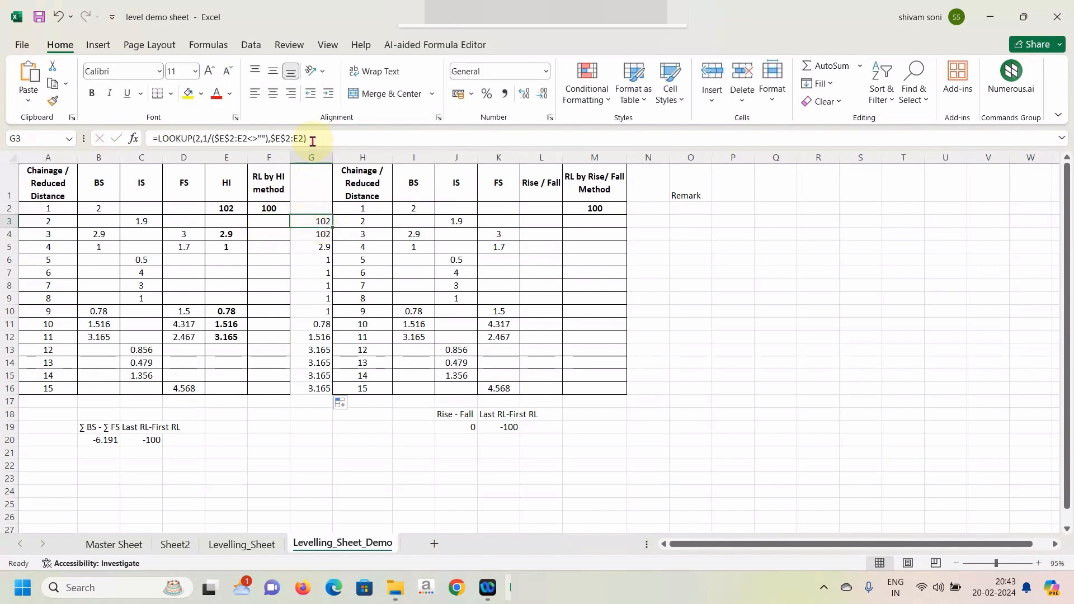
left_click_drag(307, 138, 160, 134)
key("ctrl+c")
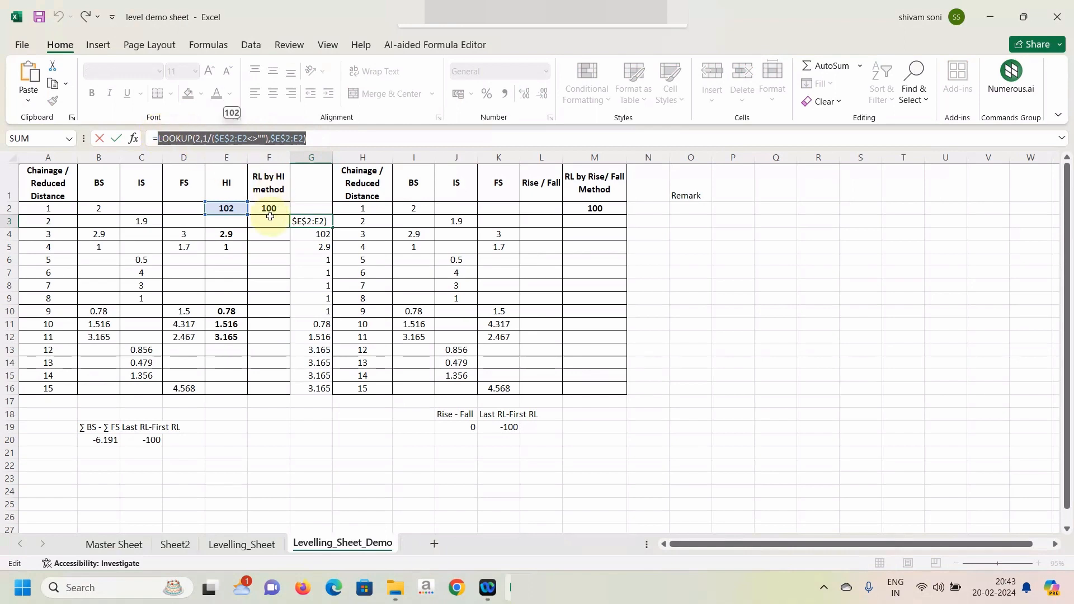
key("Escape")
left_click(269, 219)
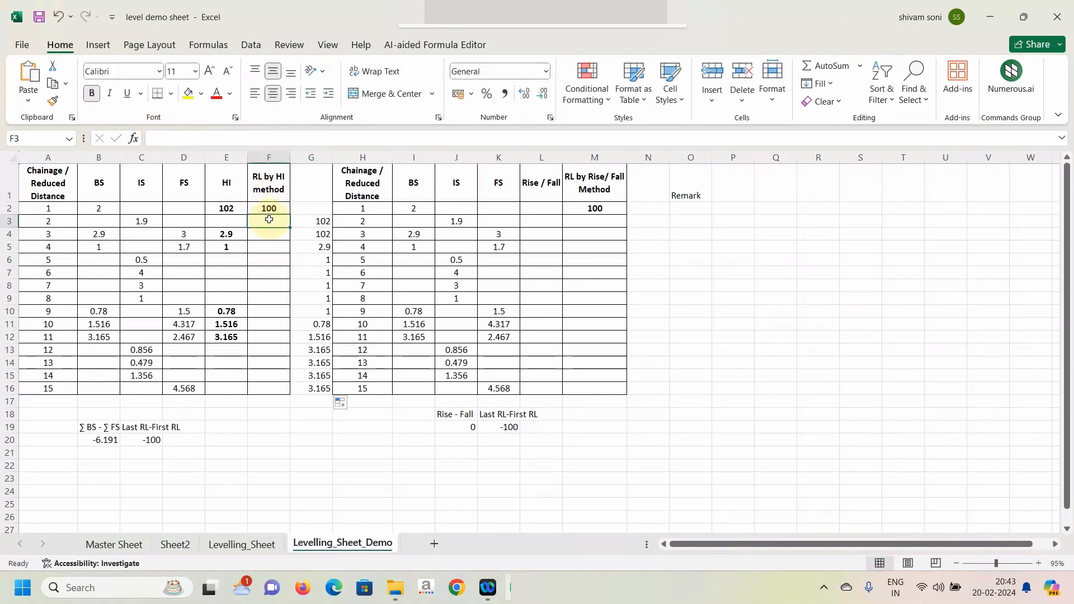
type("=")
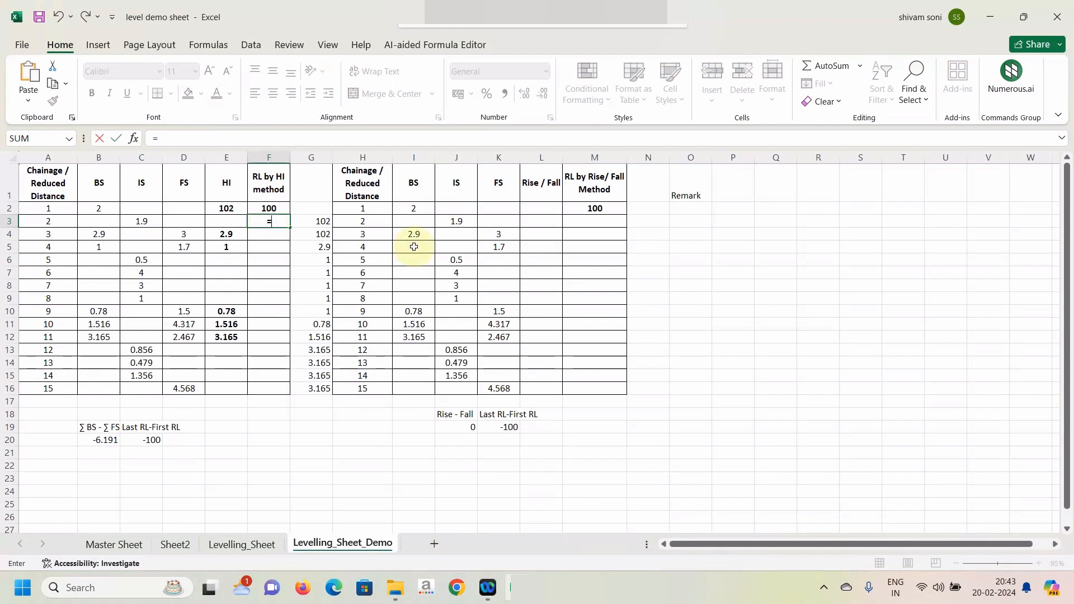
key("ctrl+v")
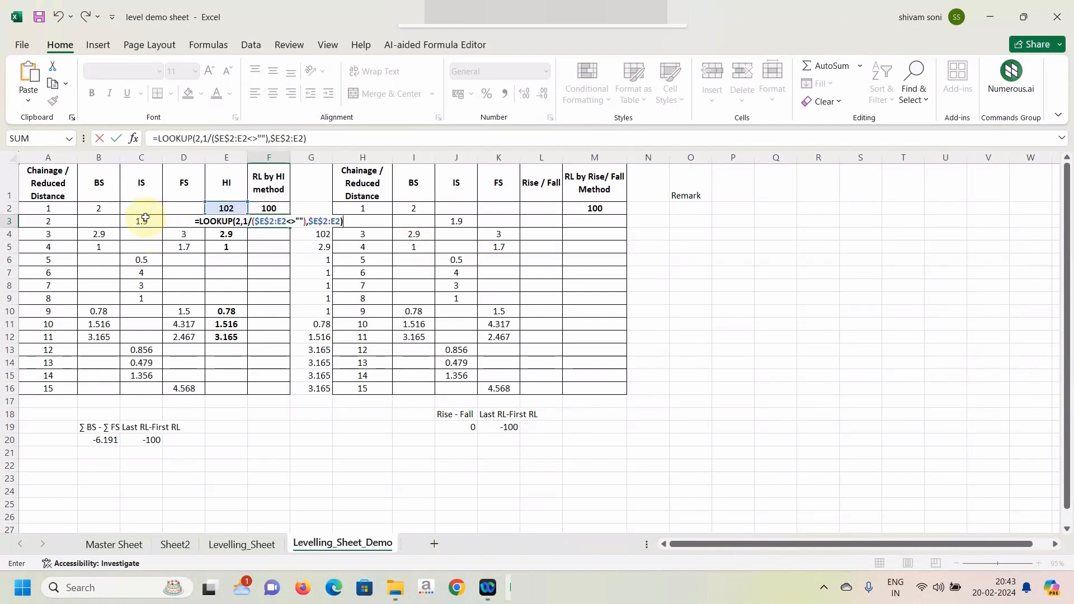
Extend the F3 formula by subtracting C3 and D3, and fill it down to F16.
type("-")
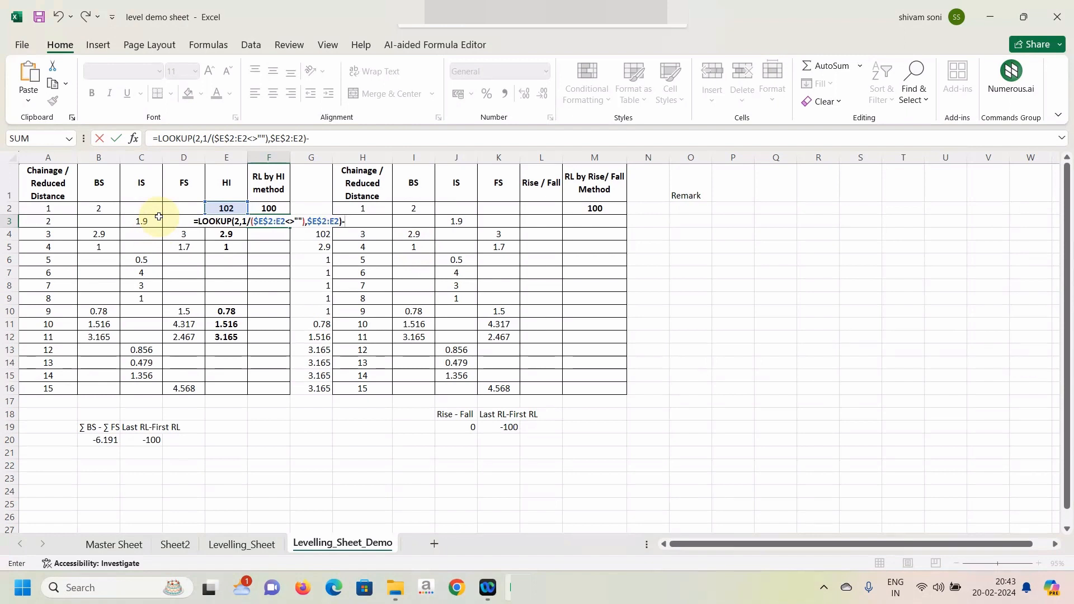
left_click(142, 219)
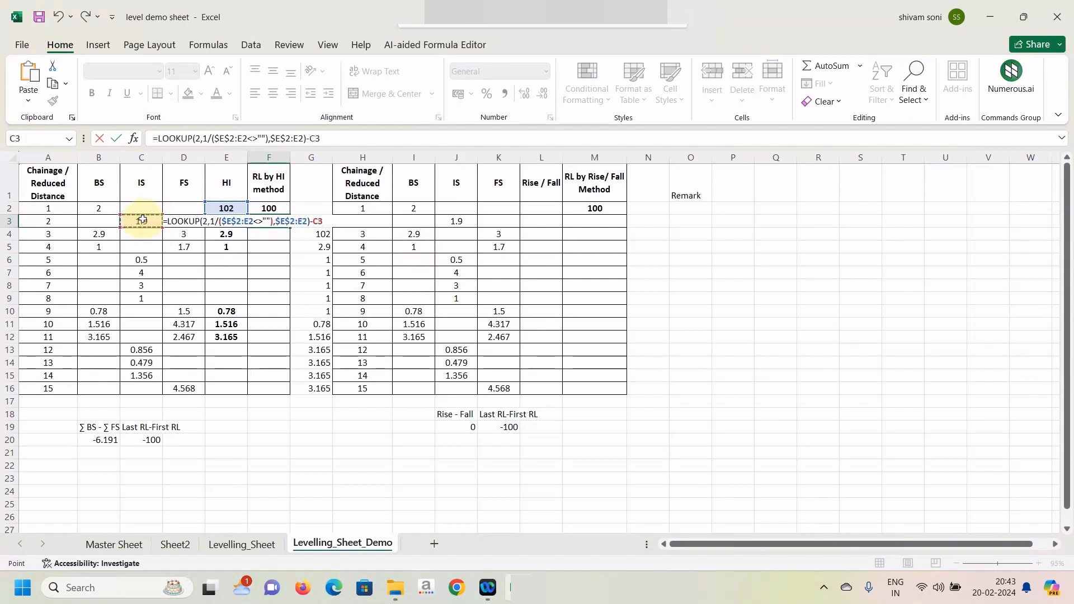
type("-")
key("Right")
key("Left")
key("Left")
key("Left")
key("Left")
key("Right")
key("Return")
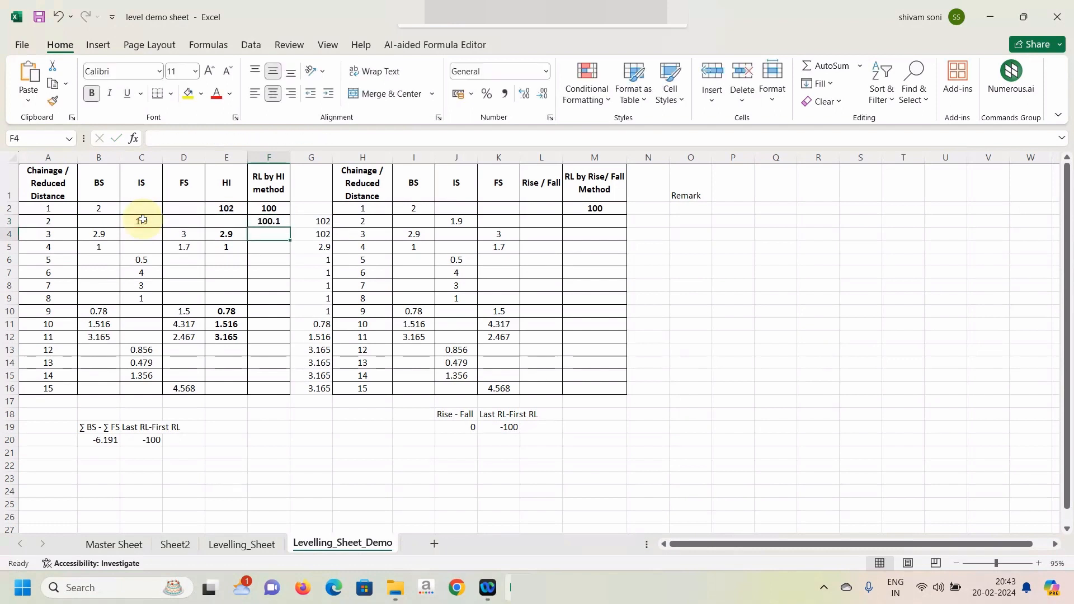
left_click(274, 222)
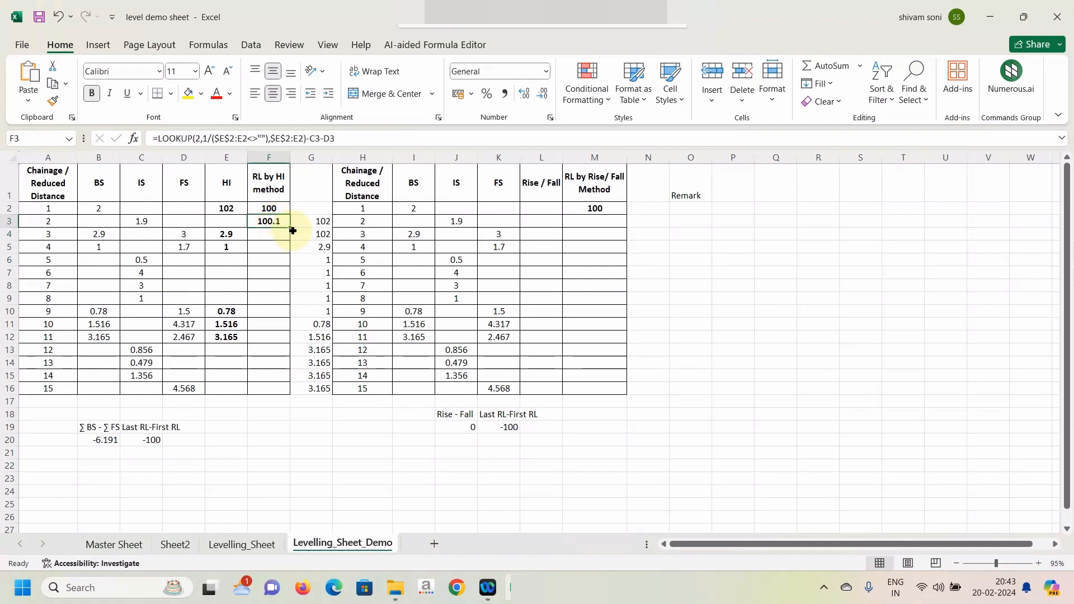
left_click_drag(292, 227, 276, 398)
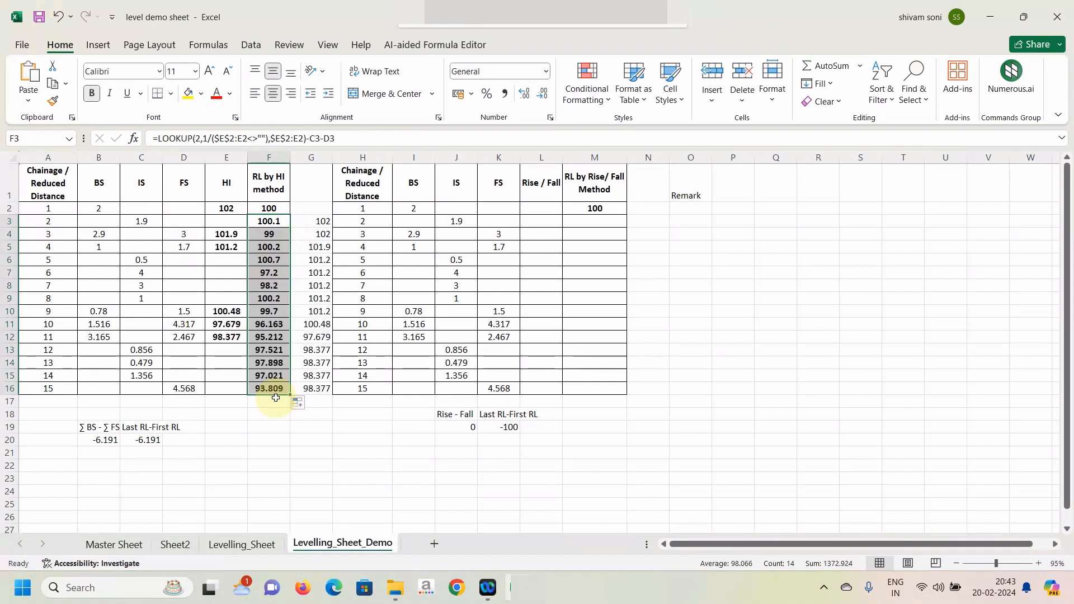
left_click(268, 232)
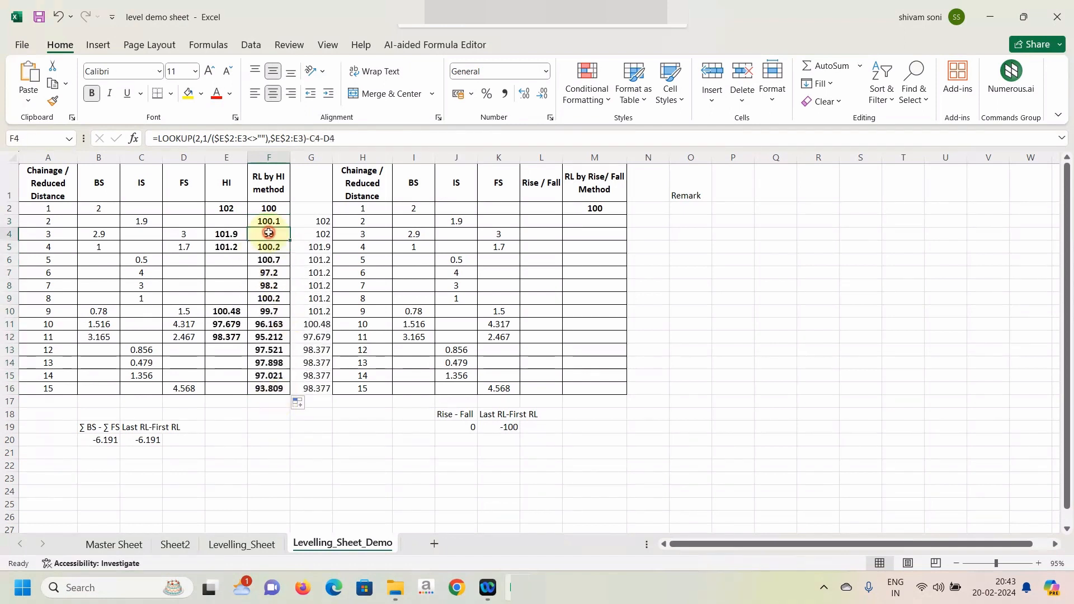
left_click(230, 233)
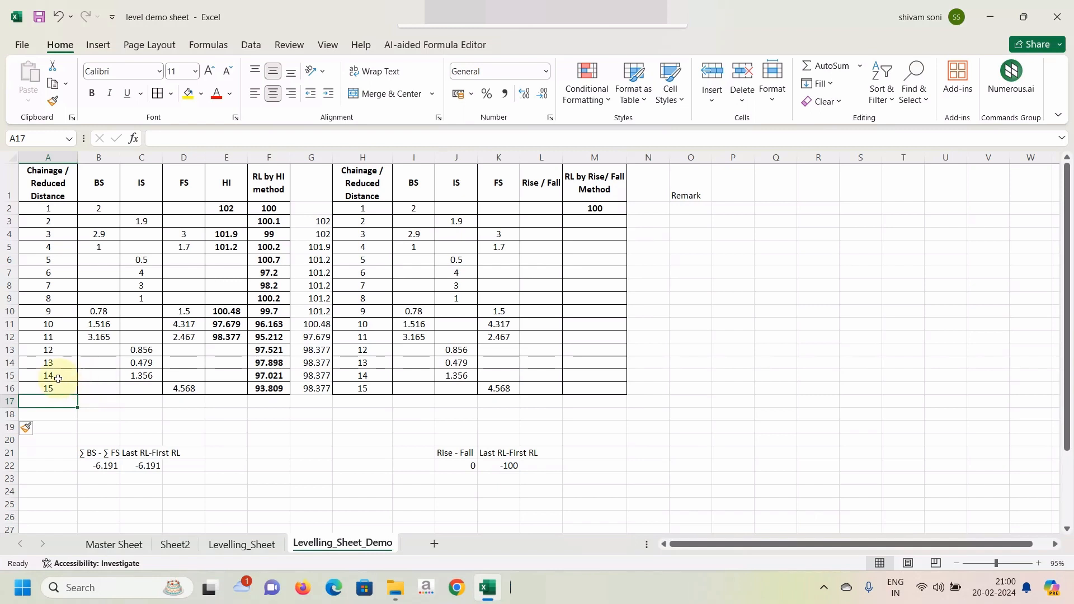
Extend the first table's chainage series to 18 in A19 and enter a BS reading of 2.6 in B16.
left_click_drag(53, 375, 71, 428)
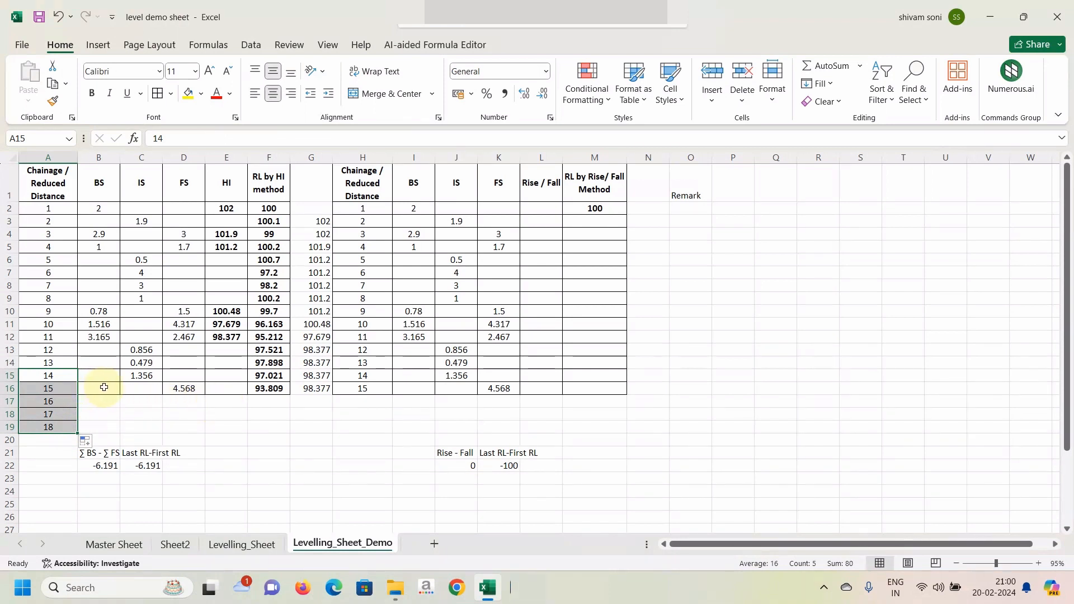
left_click(103, 387)
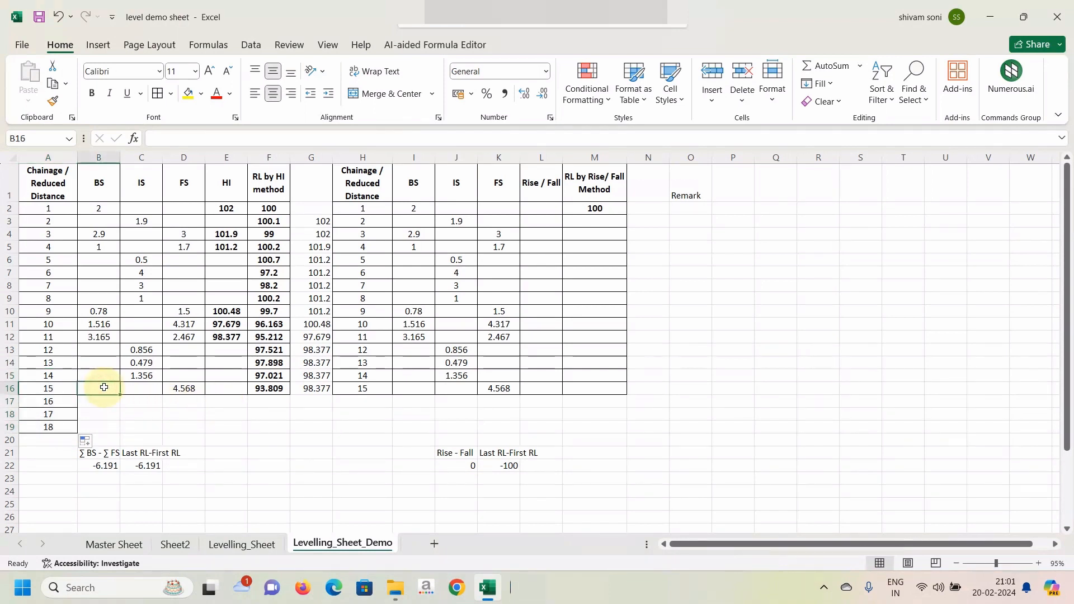
type("2.6")
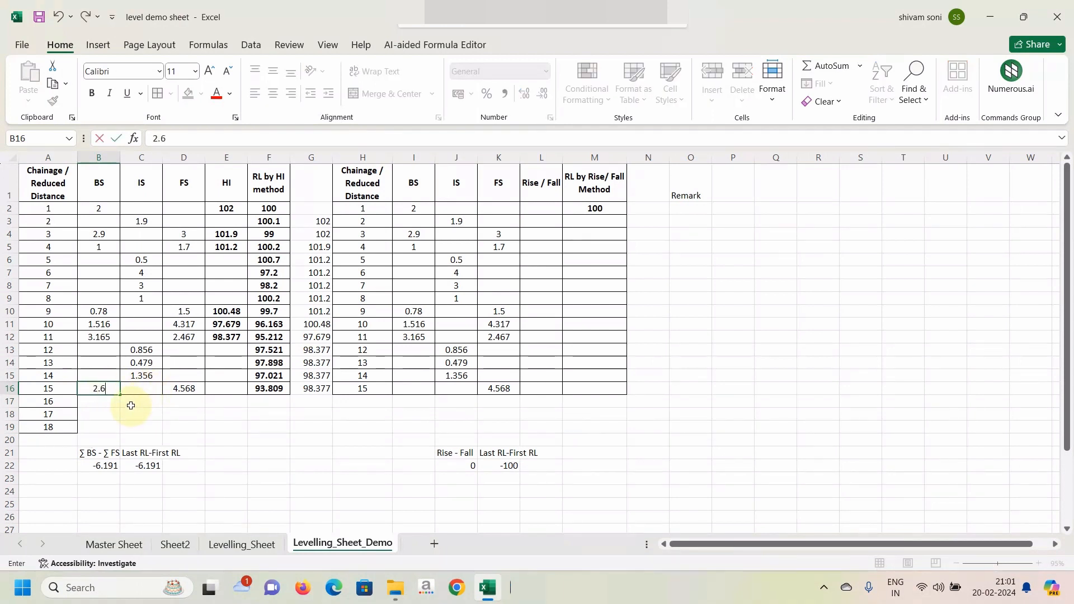
key("Return")
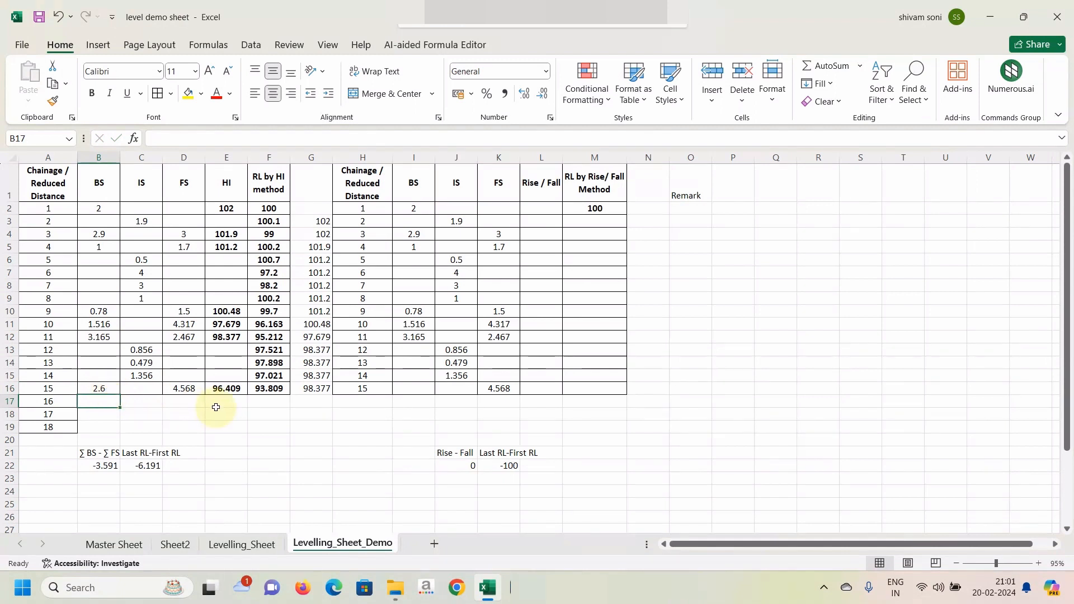
Enter 2.4 in C17, 3 in D18, 2 in B18 and 3.9 in D19, and fill the E16:F16 formulas down to row 19.
left_click_drag(228, 387, 147, 396)
left_click(147, 399)
type("2.4")
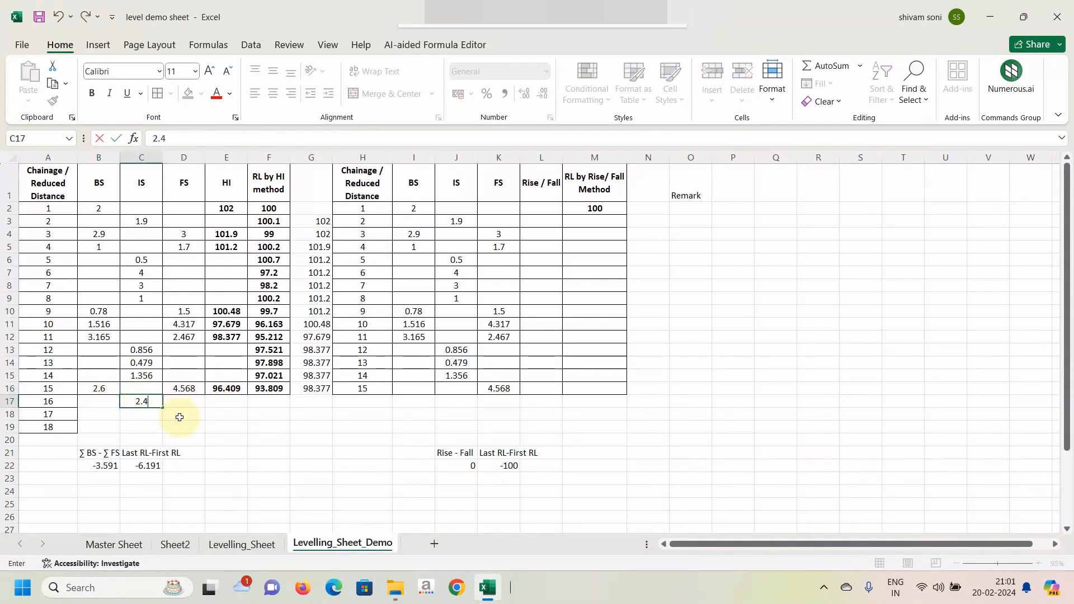
left_click(182, 415)
type("3")
left_click(106, 413)
type("2")
left_click(183, 427)
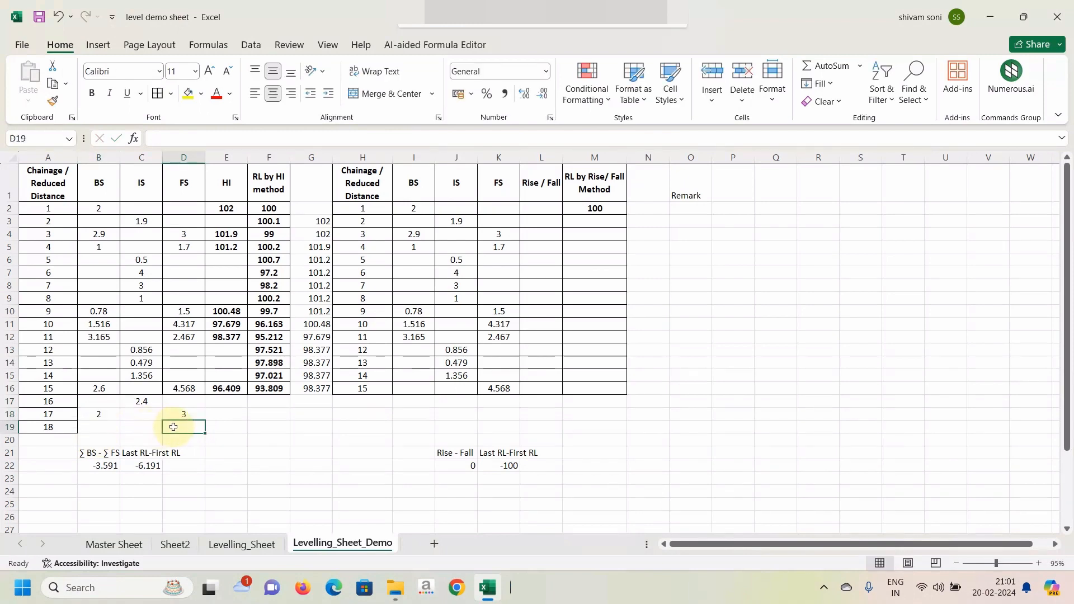
type("3.9")
left_click_drag(227, 388, 259, 388)
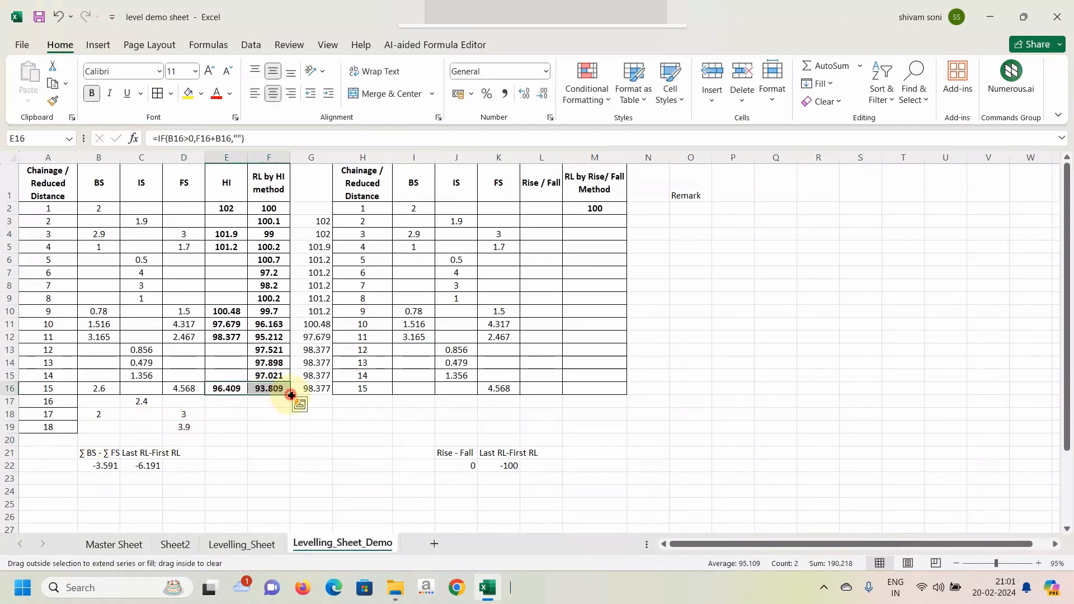
left_click_drag(291, 396, 286, 436)
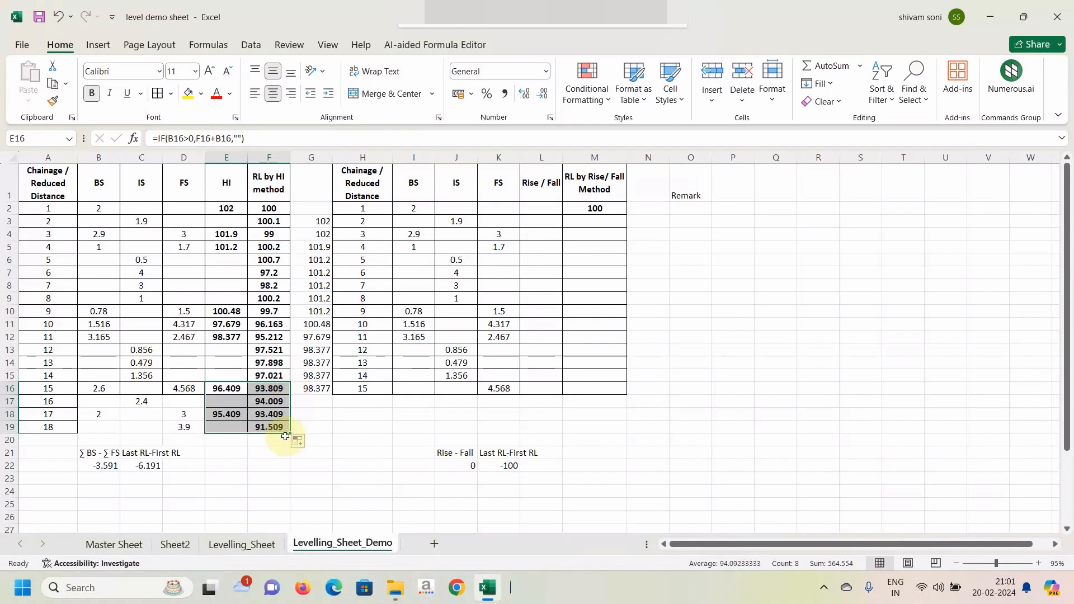
left_click(224, 414)
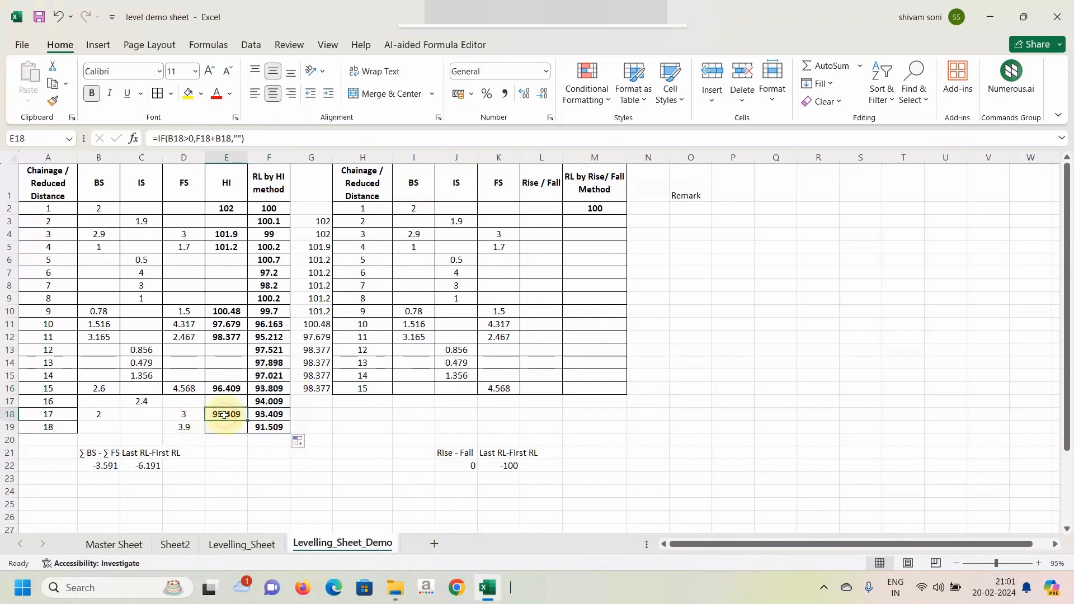
left_click(277, 426)
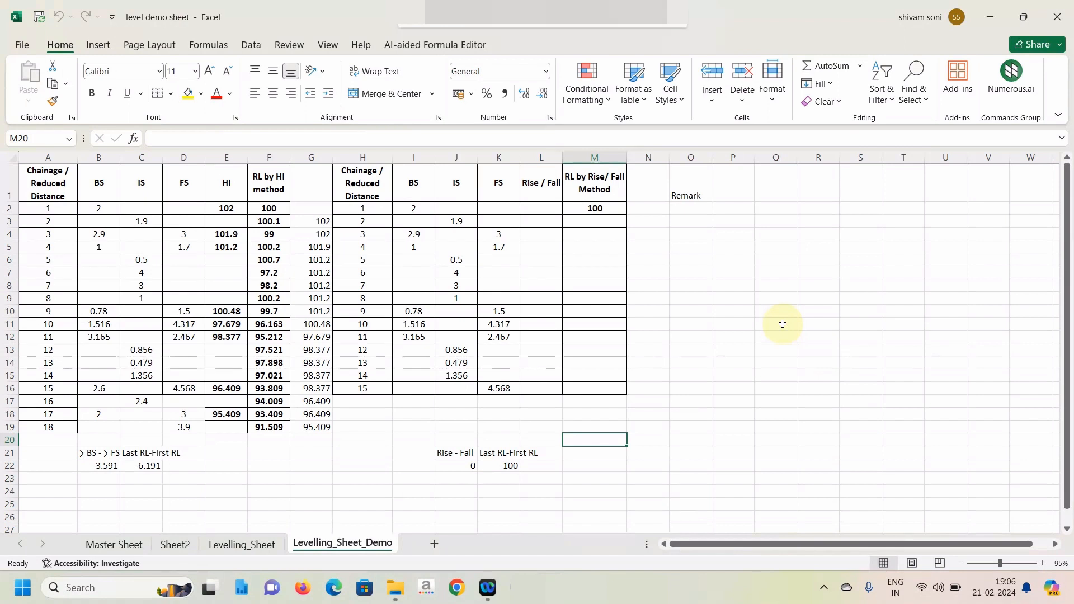
Begin the Rise / Fall formula in L3 with =SUM(I2:J2).
left_click(546, 222)
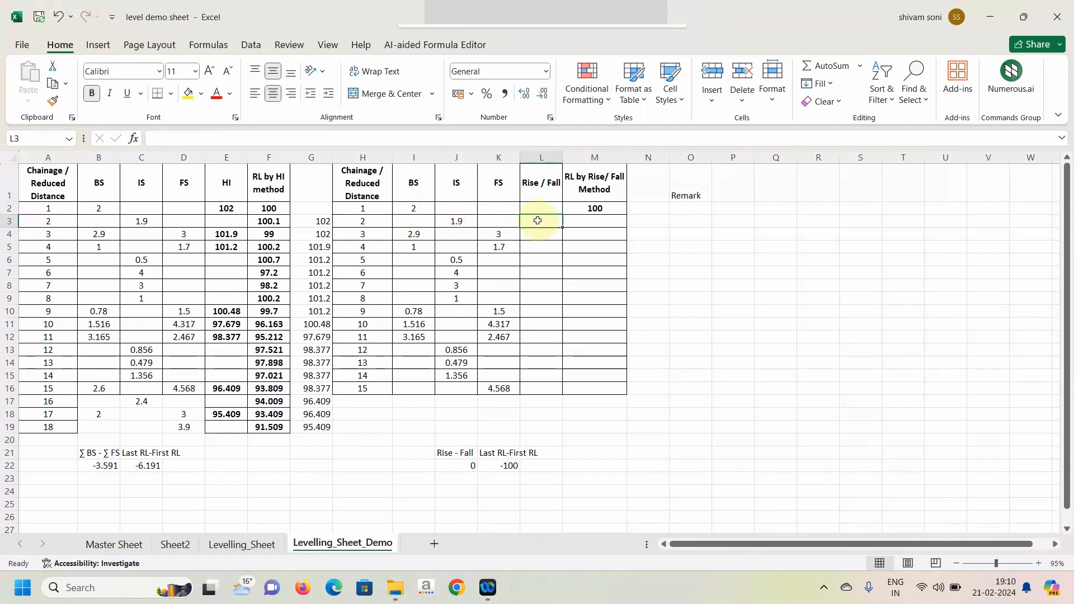
type("=")
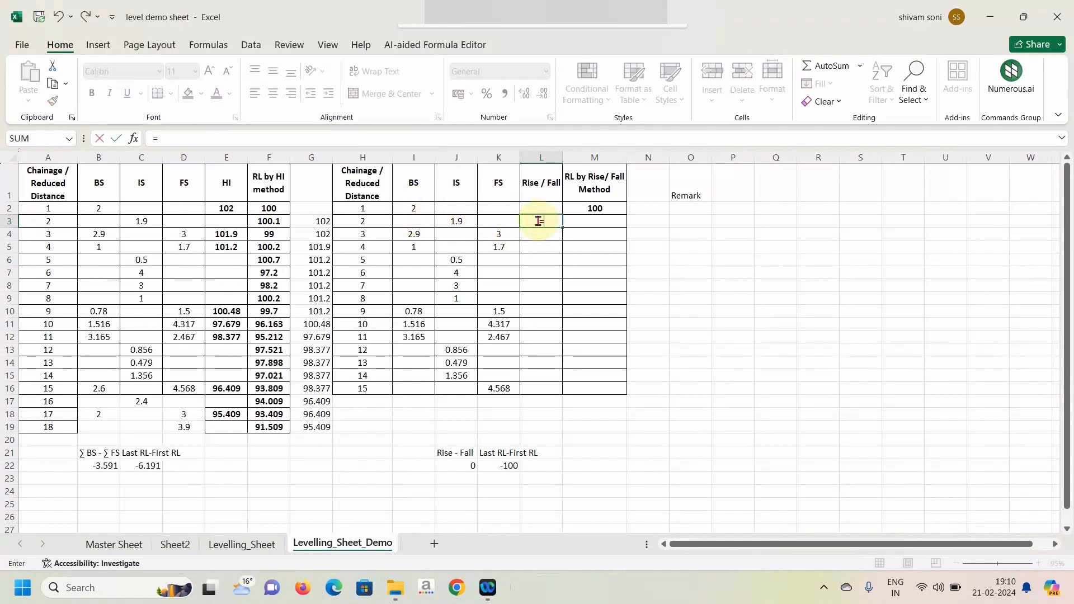
type("sum(")
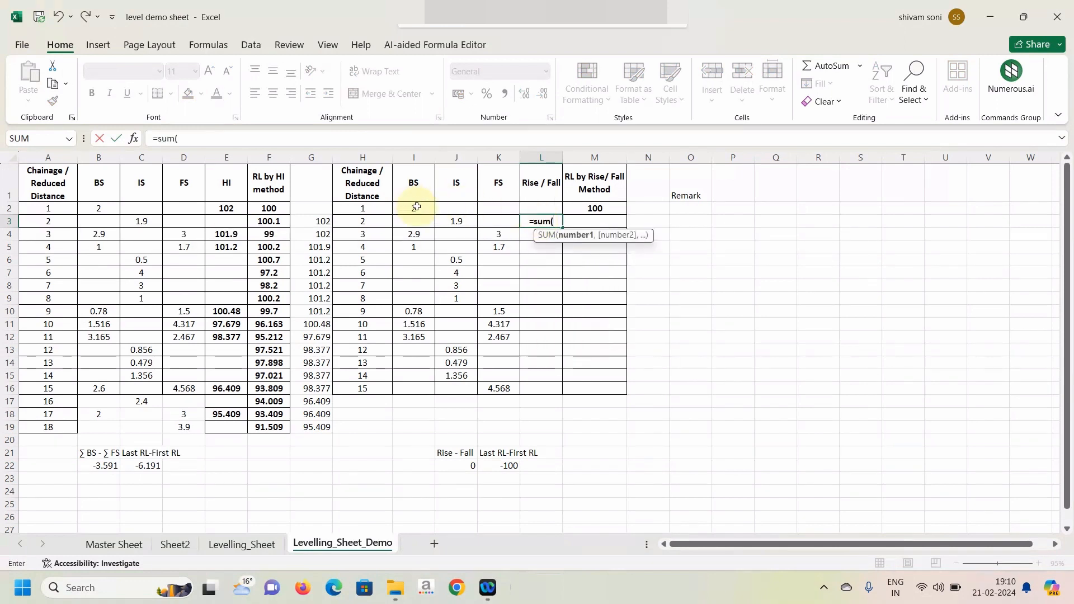
left_click_drag(414, 206, 448, 206)
type(")")
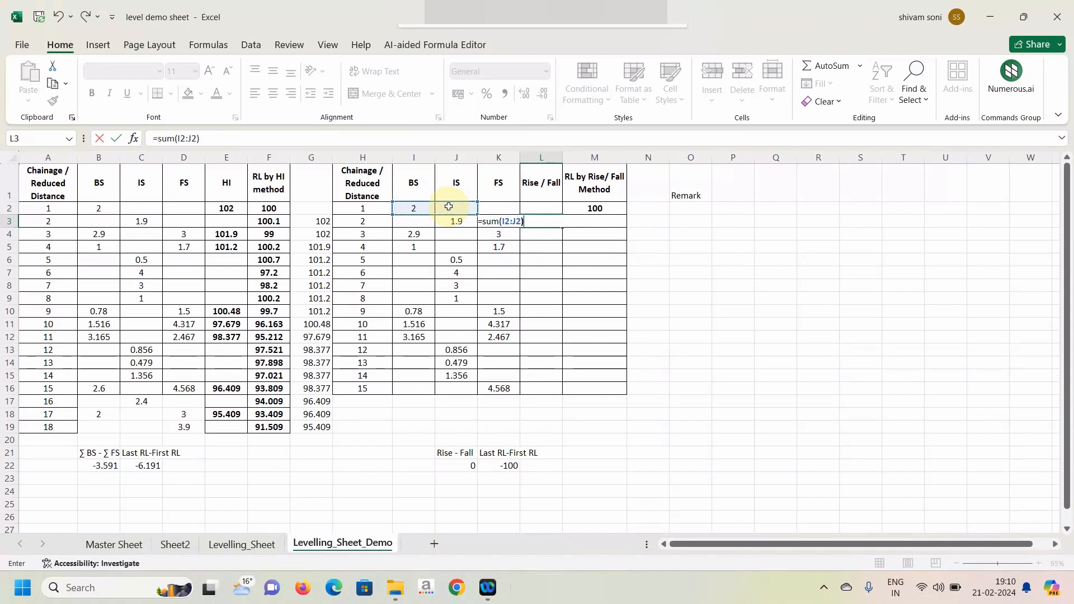
type("-")
type("sum")
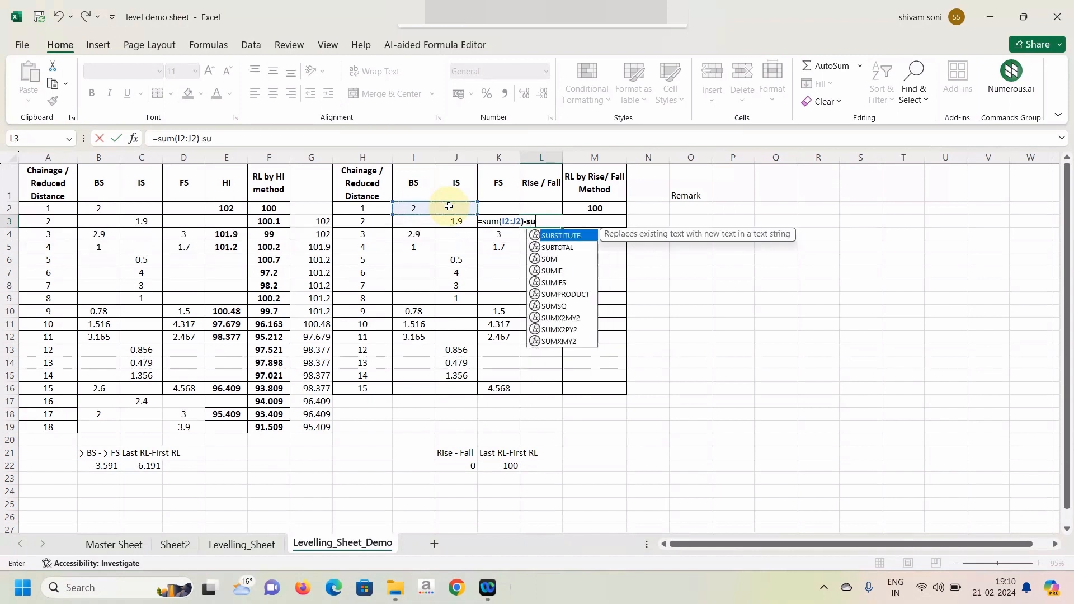
type("(")
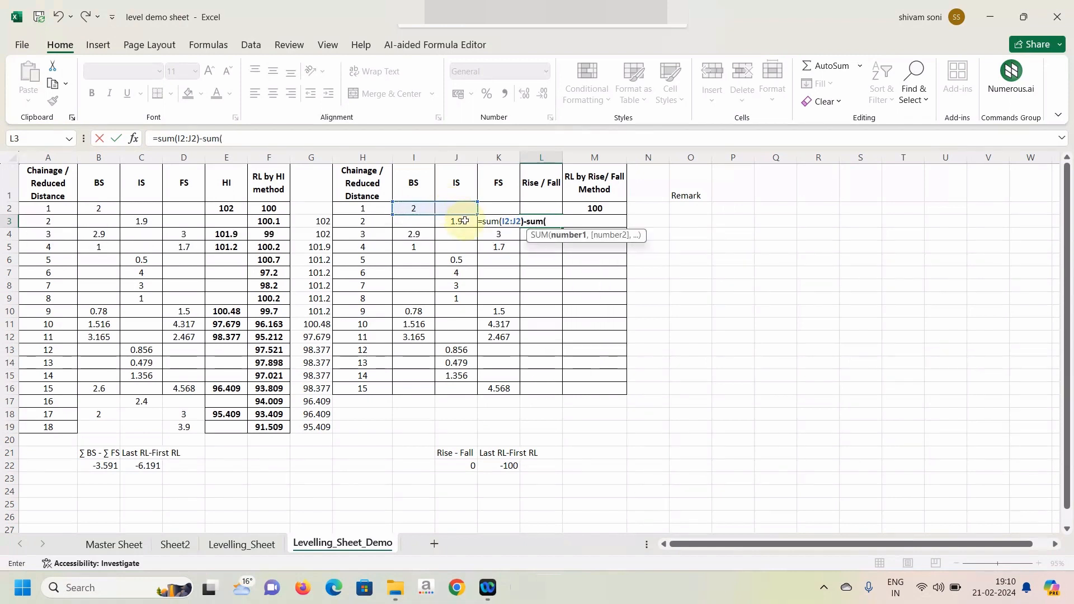
Complete the L3 formula by subtracting SUM(J3:K3), and fill it down to L16.
left_click(457, 222)
key("shift+Right")
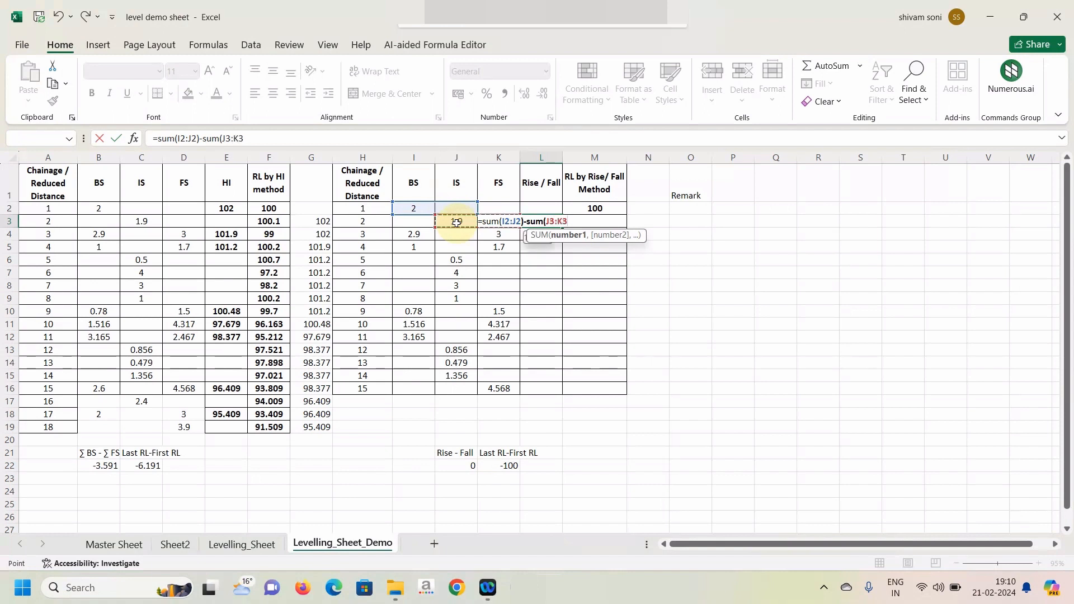
type(")")
key("Return")
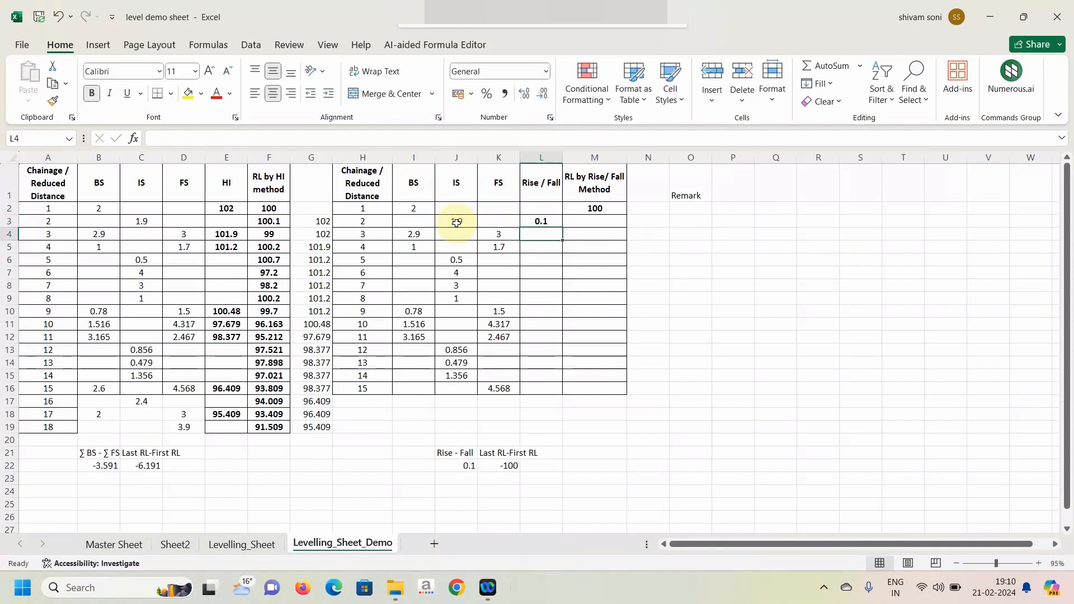
left_click(550, 221)
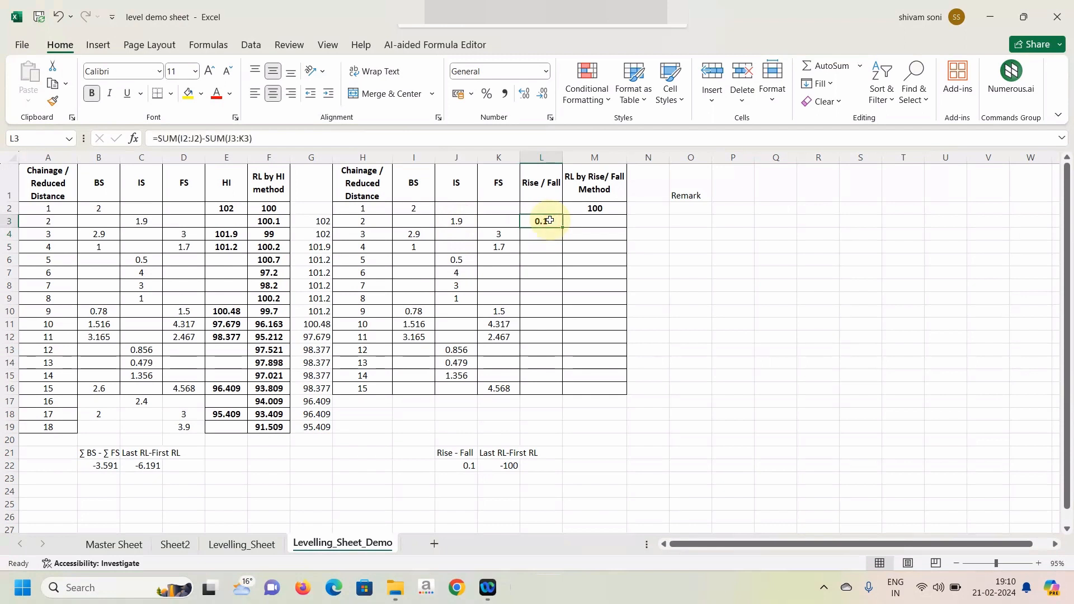
left_click_drag(564, 227, 549, 392)
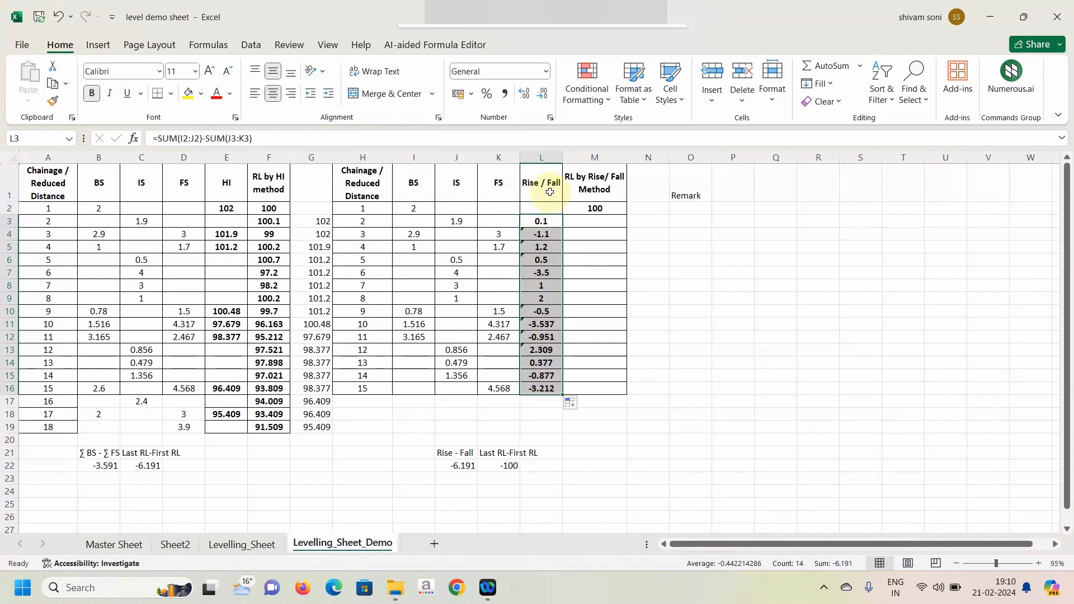
Enter =M2+L3 in M3 for the rise/fall RL and fill it down to M16.
left_click(589, 219)
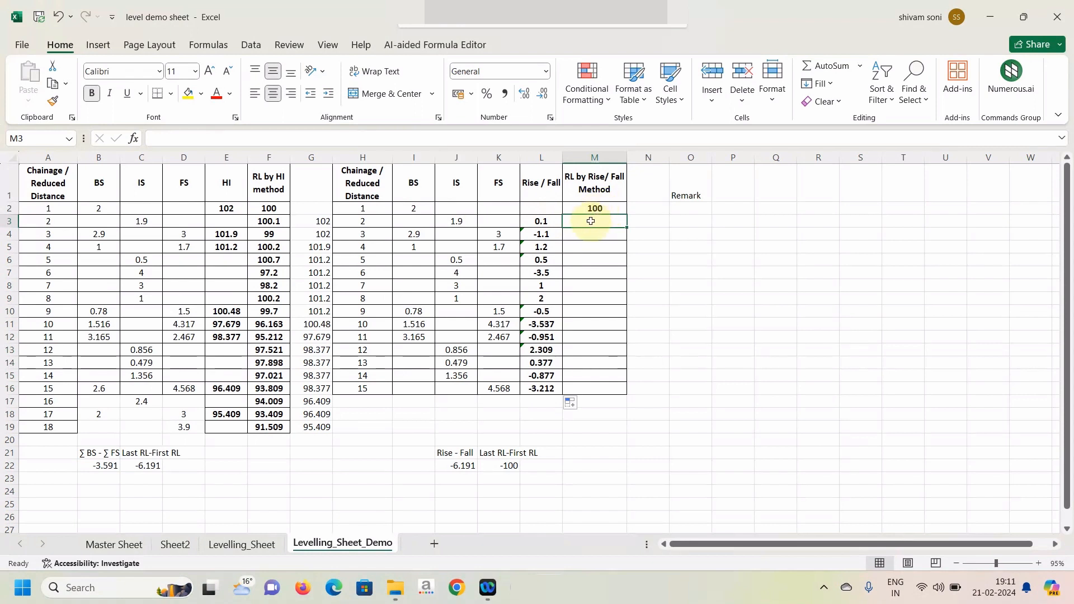
type("=")
left_click(599, 208)
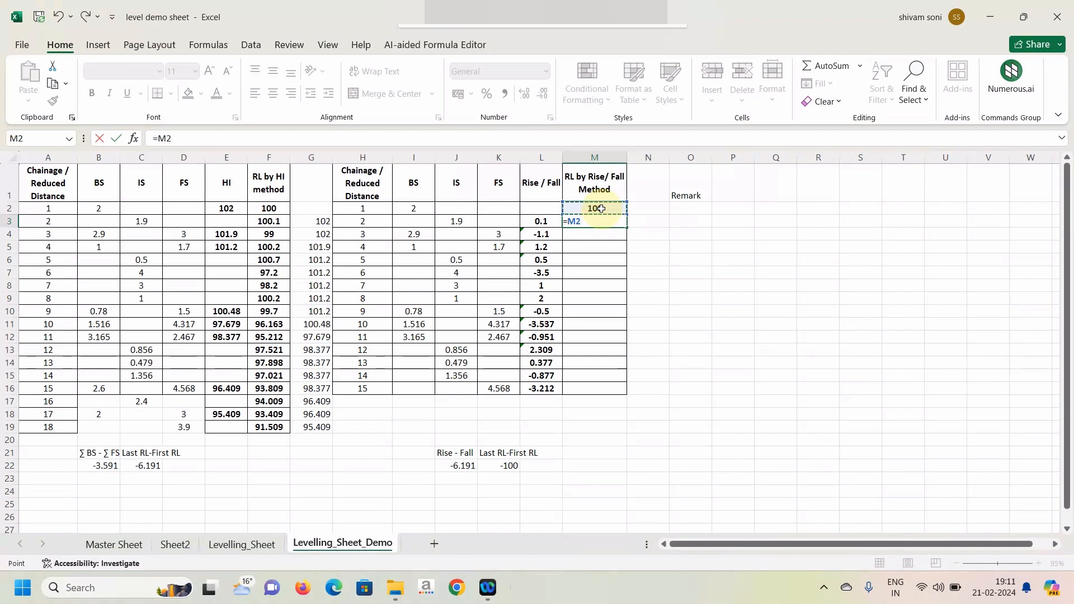
type("+")
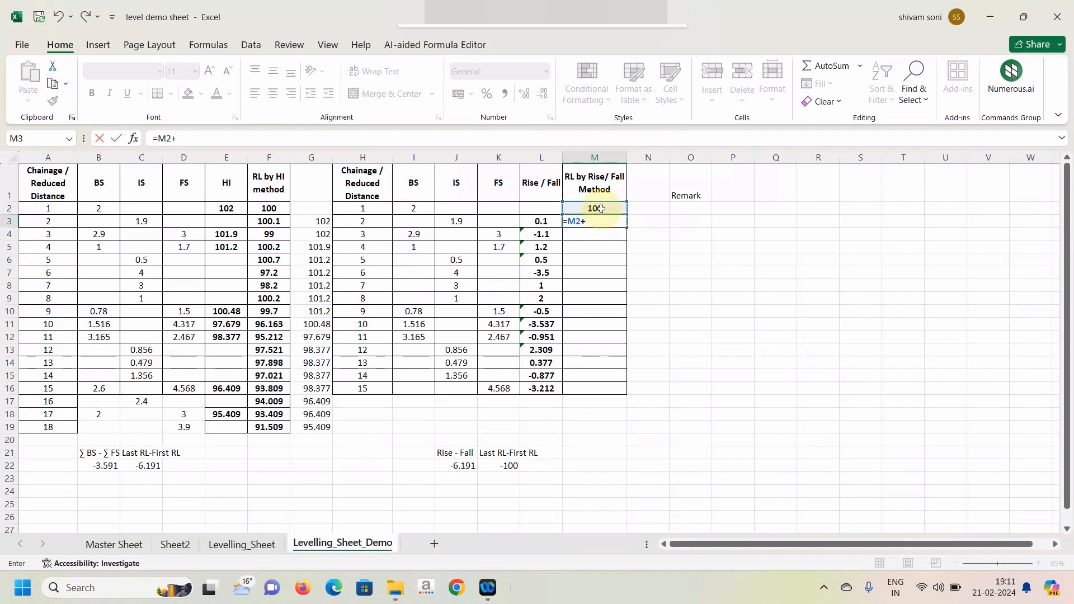
left_click(544, 220)
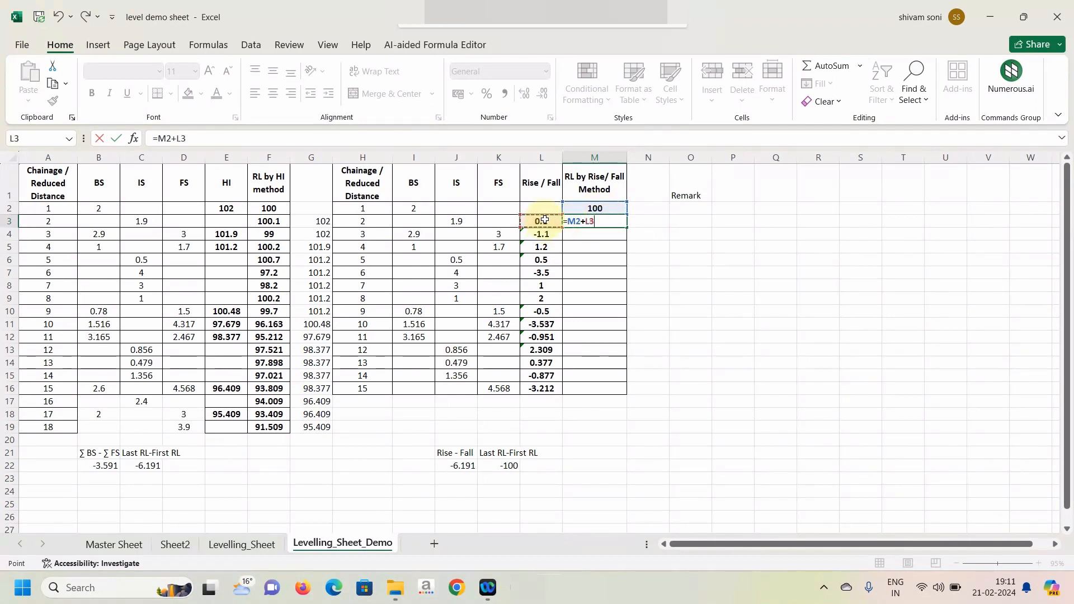
key("Return")
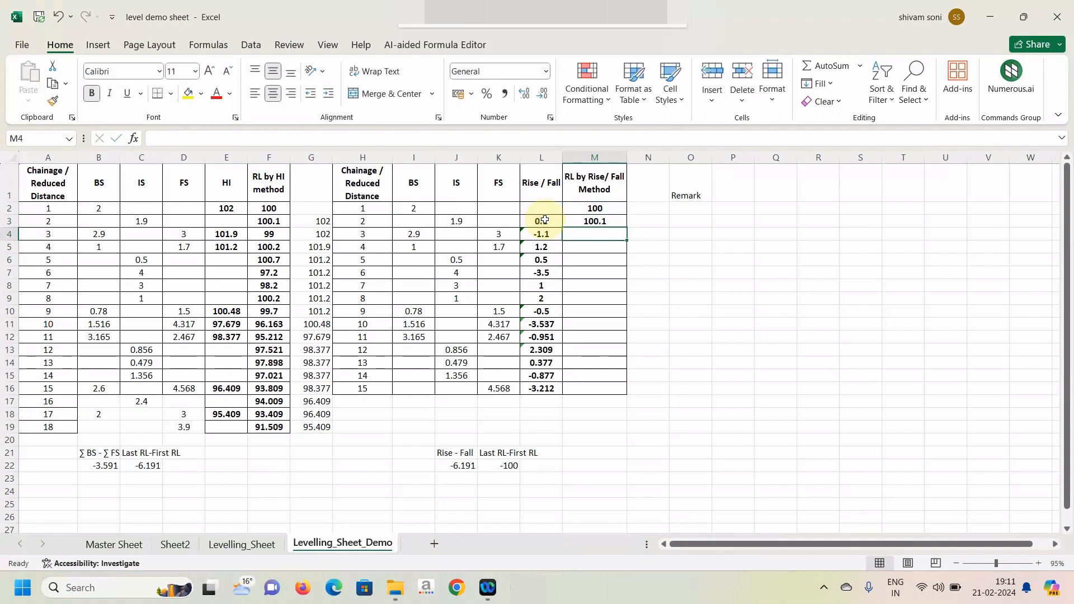
left_click(607, 222)
left_click_drag(626, 228, 592, 397)
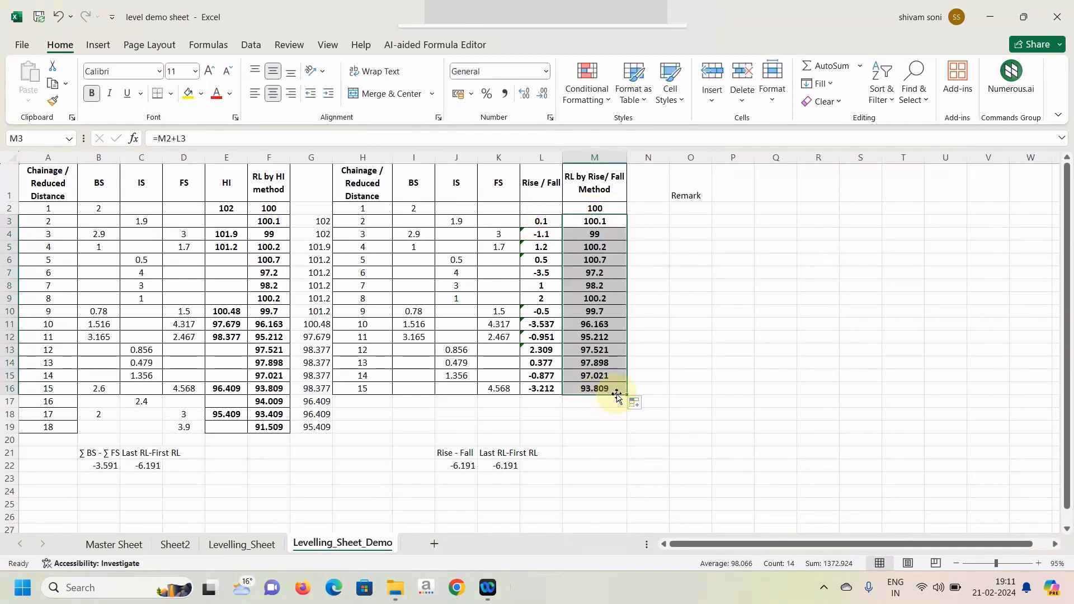
left_click(592, 391)
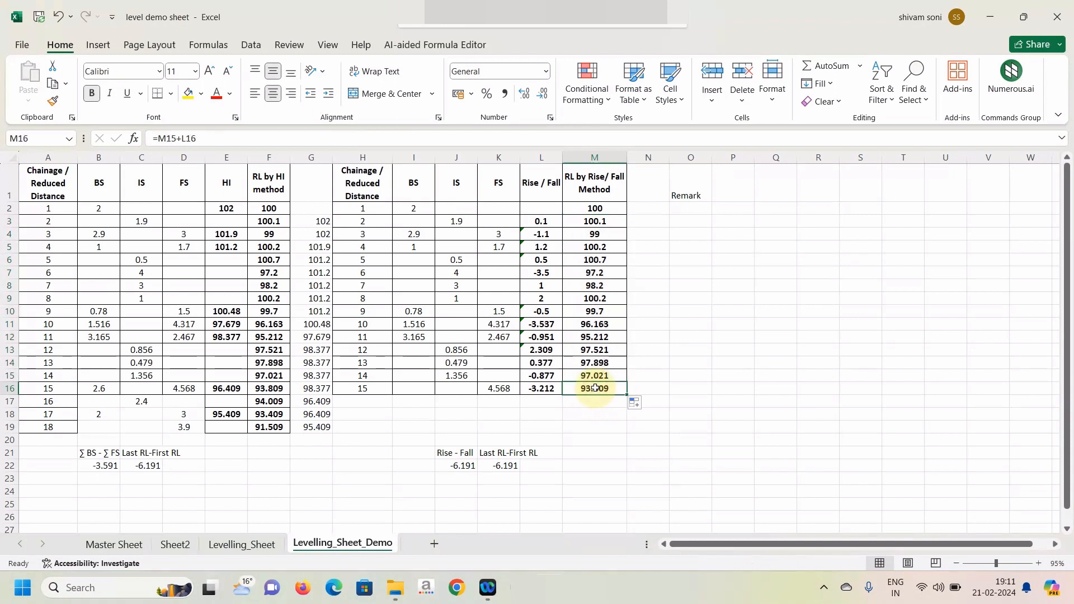
left_click(269, 388)
left_click(592, 390)
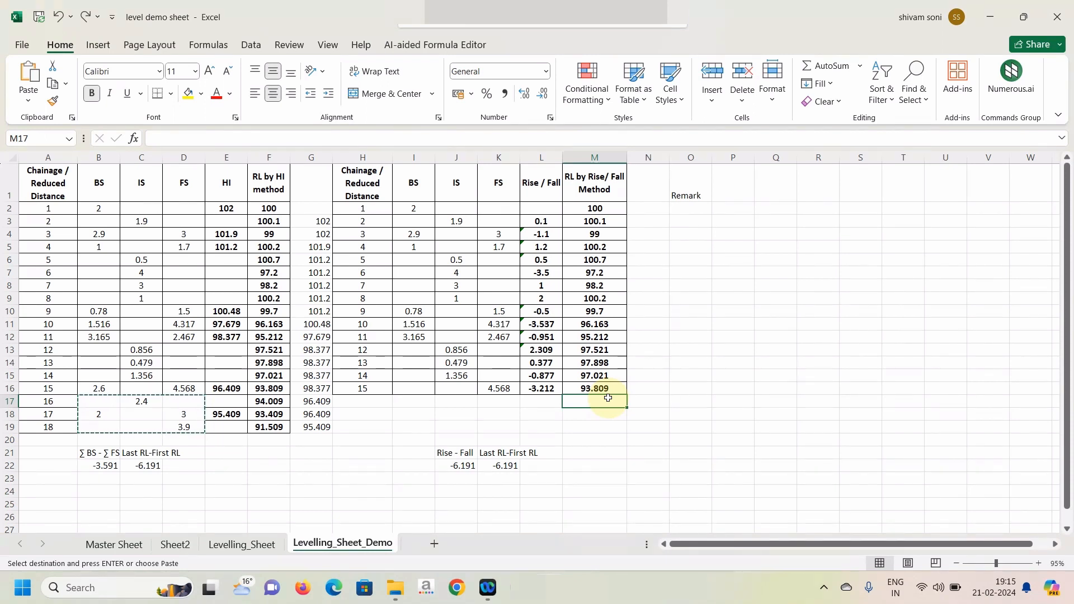
Copy the readings in B16:D19 into the second table starting at I16.
left_click_drag(98, 388, 183, 426)
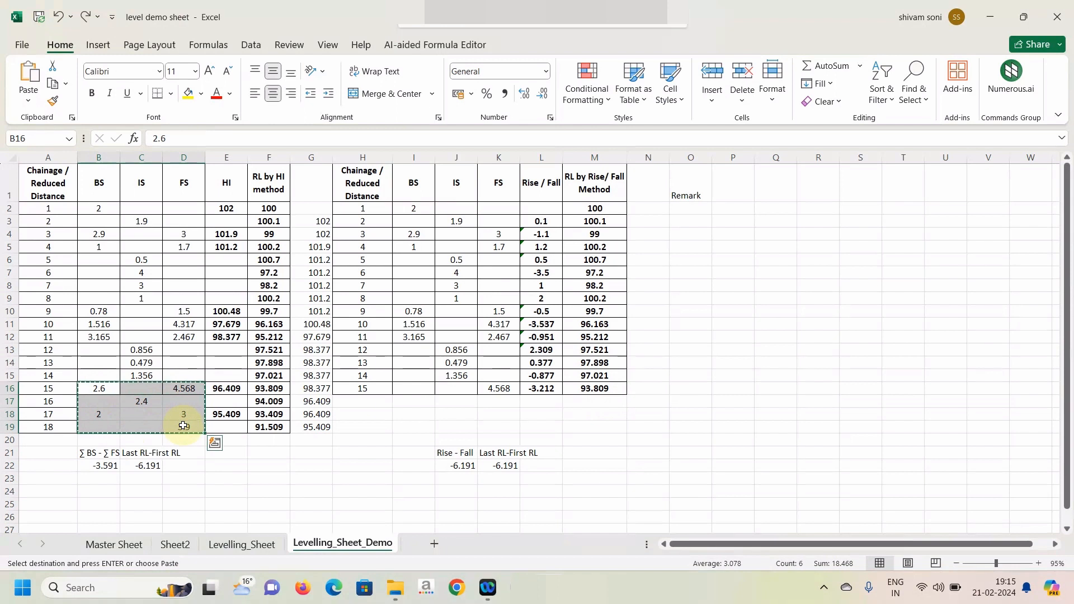
left_click(424, 389)
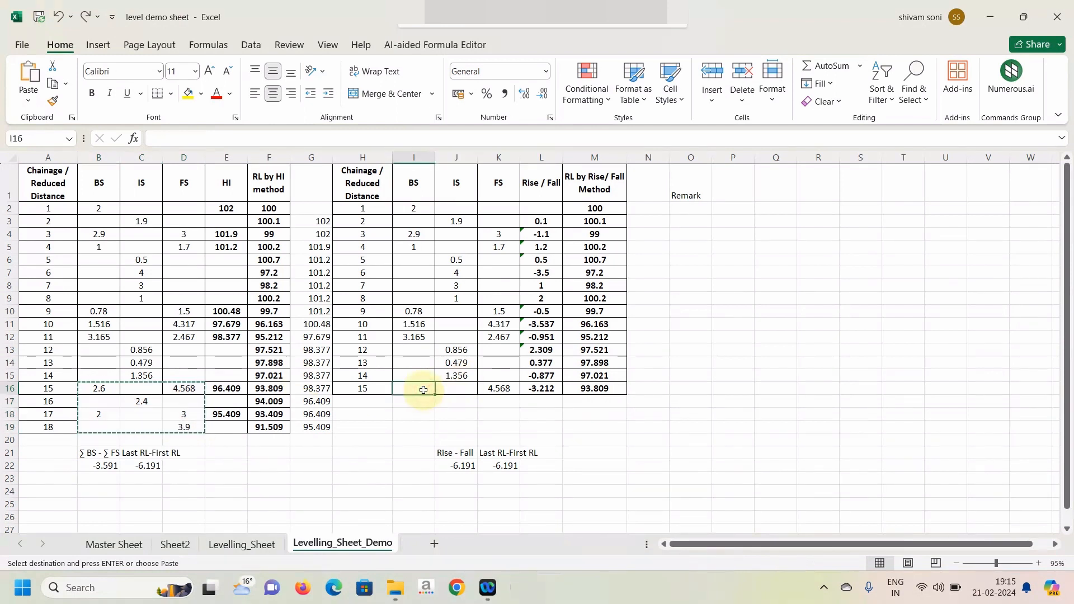
key("ctrl+v")
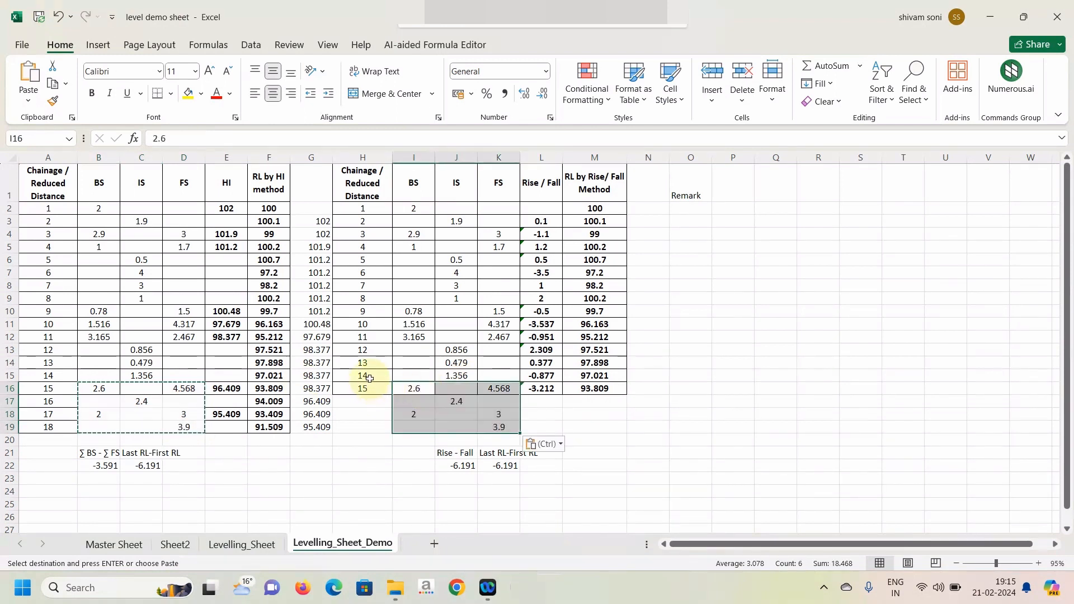
Fill the second table's chainage down to H19 and the L16:M16 formulas down to row 19.
left_click_drag(365, 374, 387, 428)
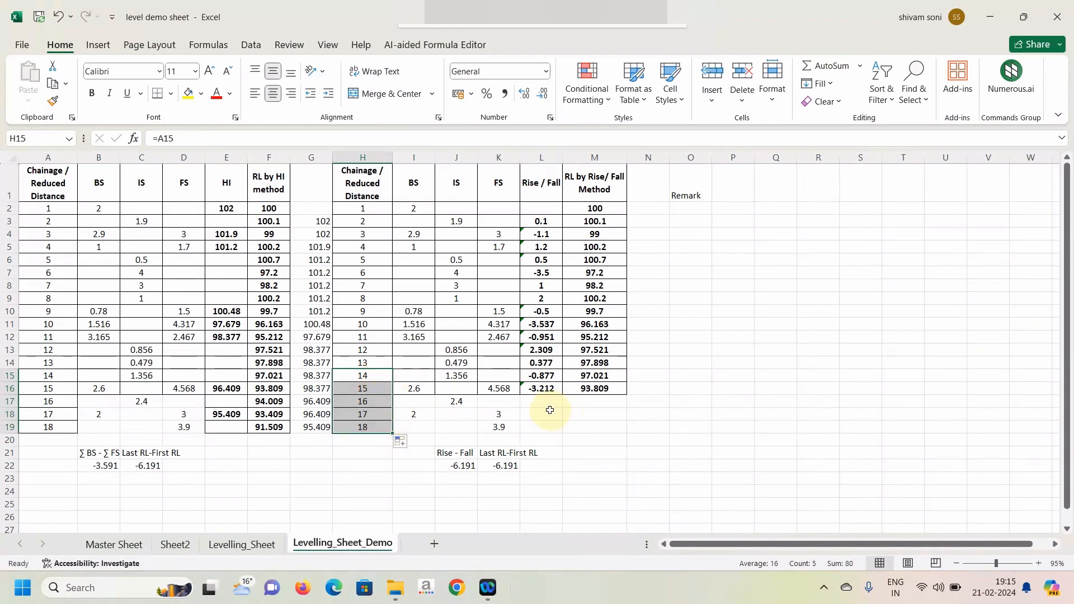
left_click_drag(539, 388, 617, 426)
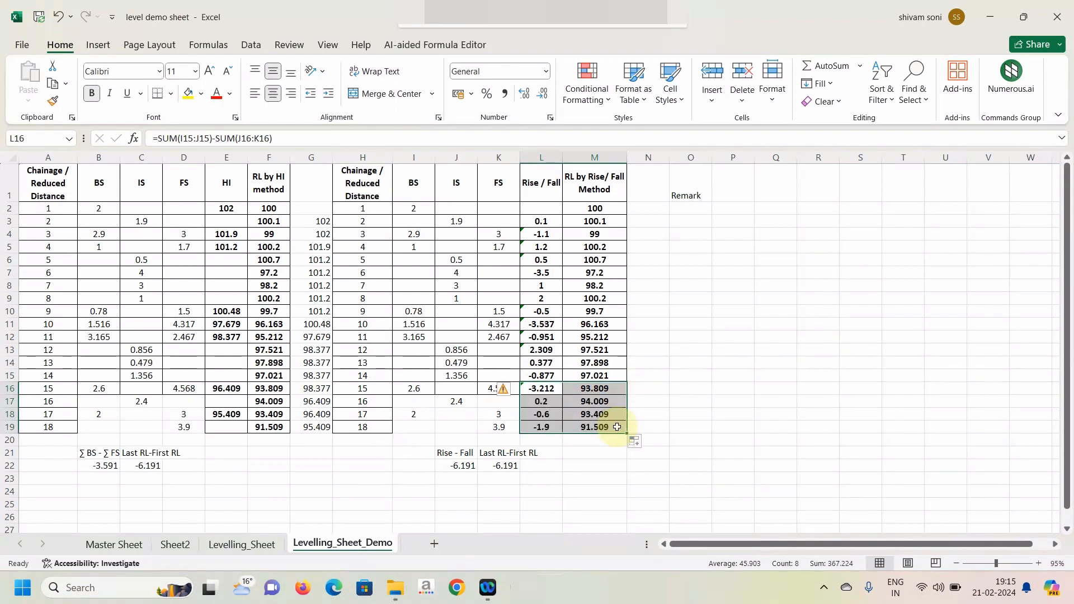
left_click(615, 427)
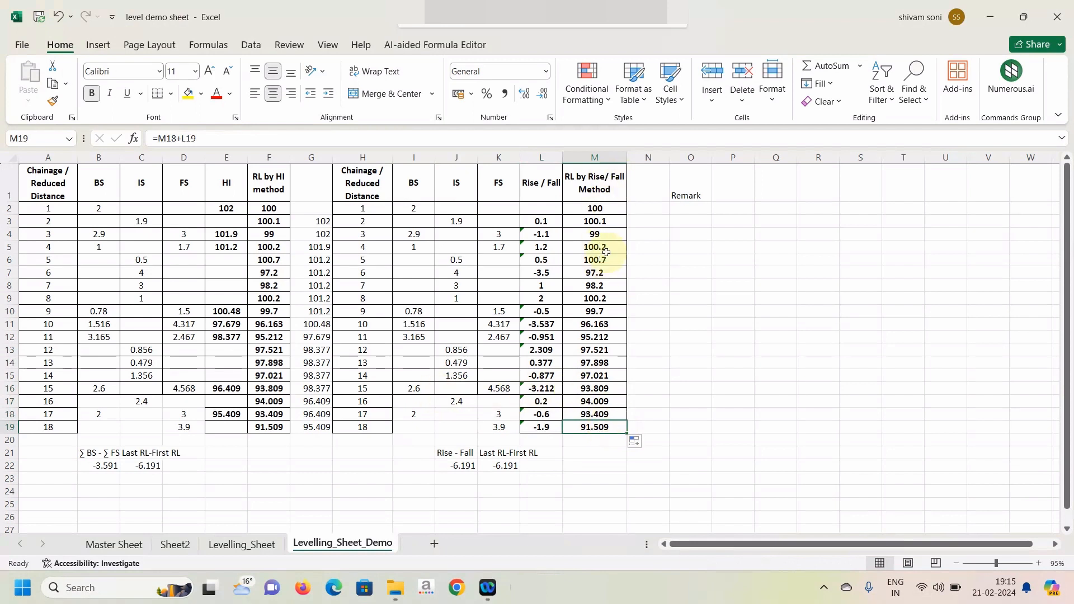
Enter the comparison =F2=M2 in Remark cell O2 and fill it down to O19.
left_click(695, 208)
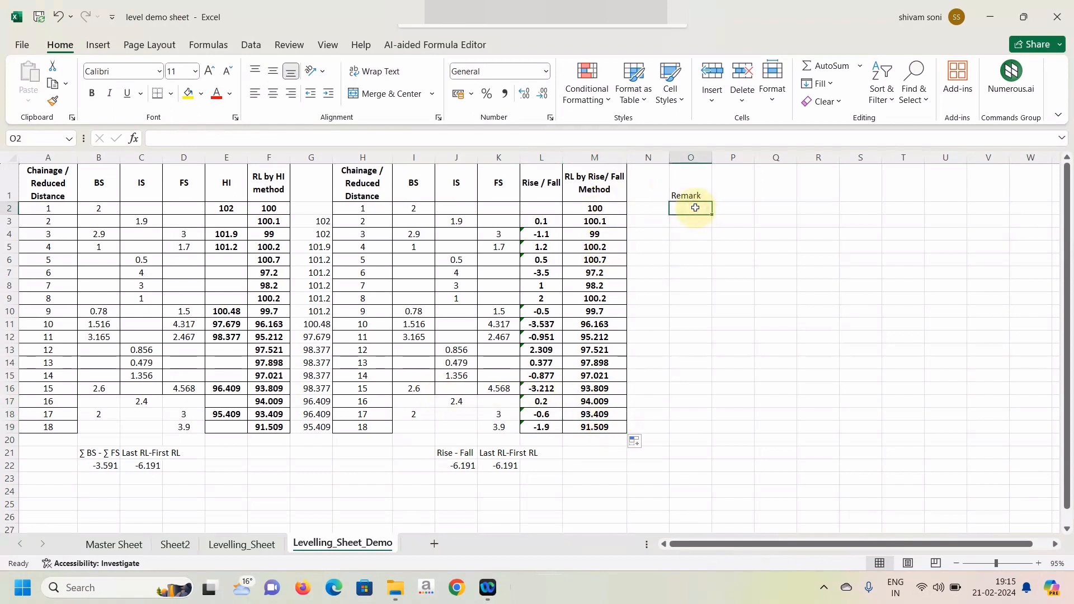
type("=")
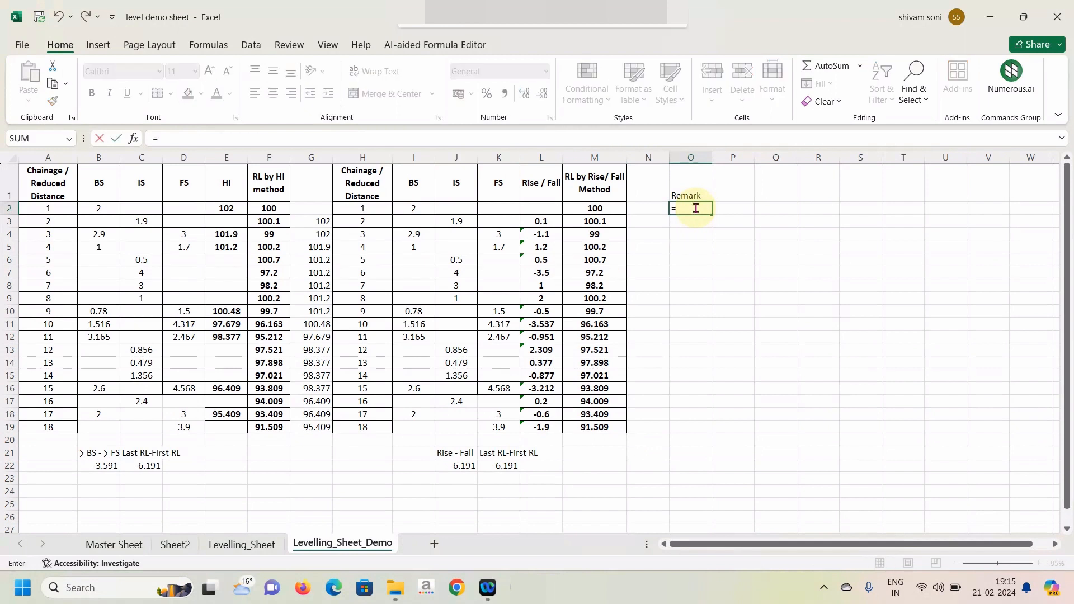
left_click(279, 207)
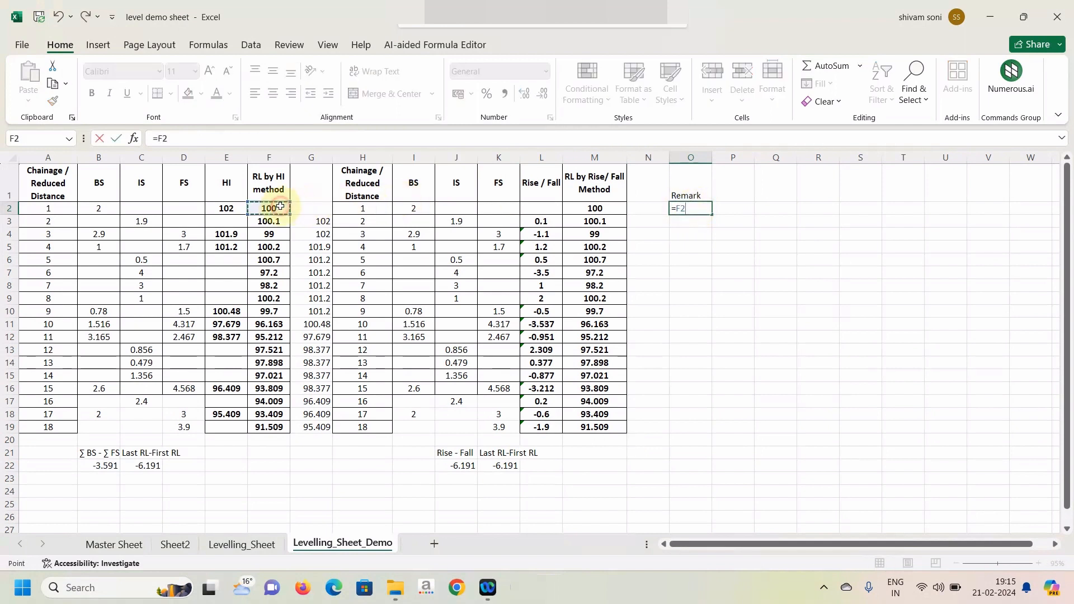
type("=")
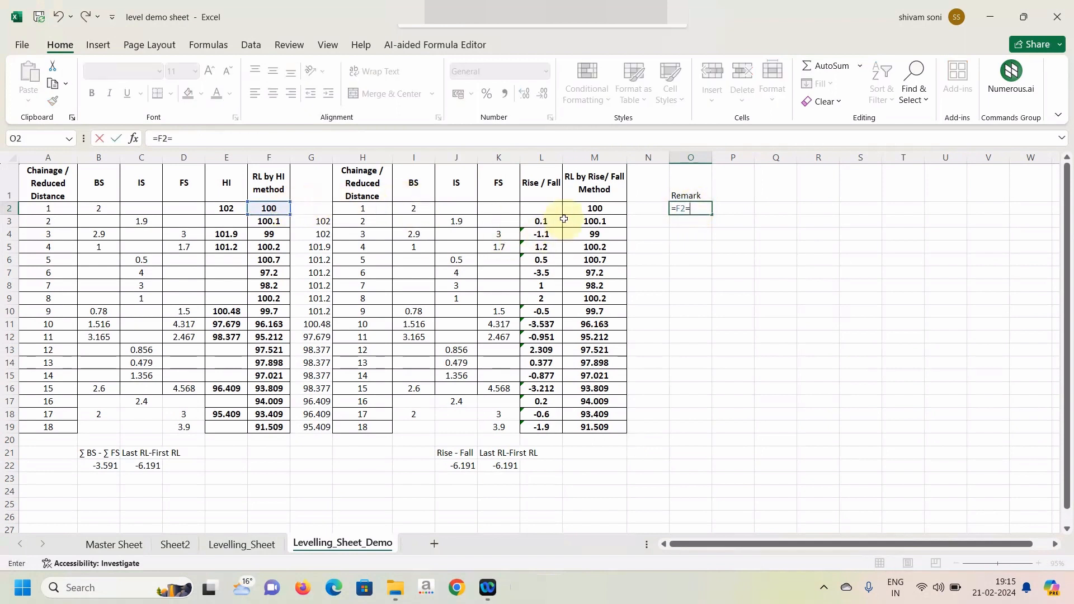
left_click(600, 207)
key("Return")
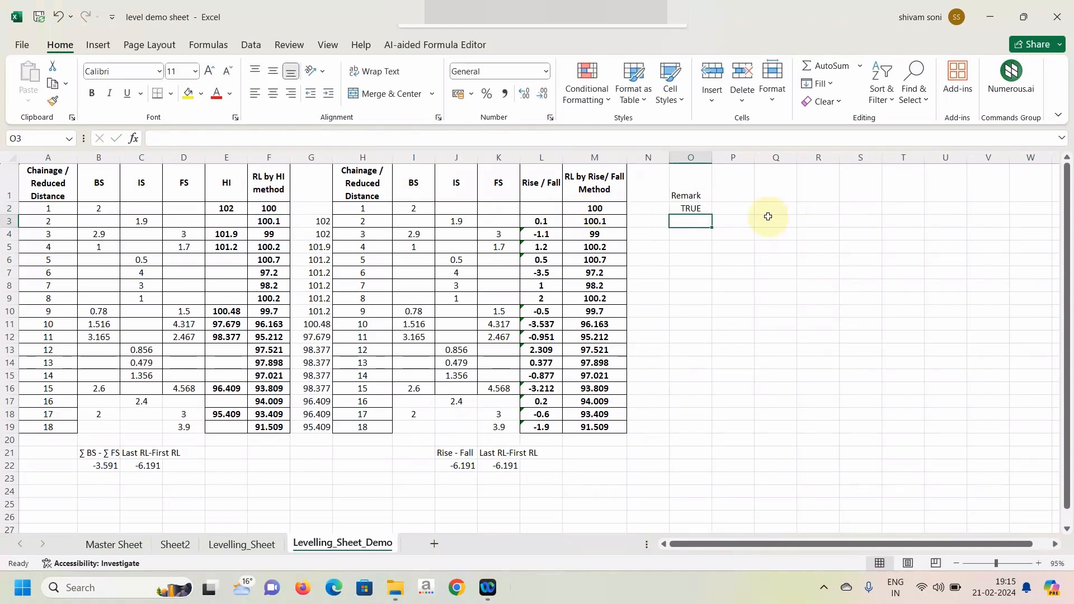
left_click(699, 207)
left_click_drag(710, 215, 692, 430)
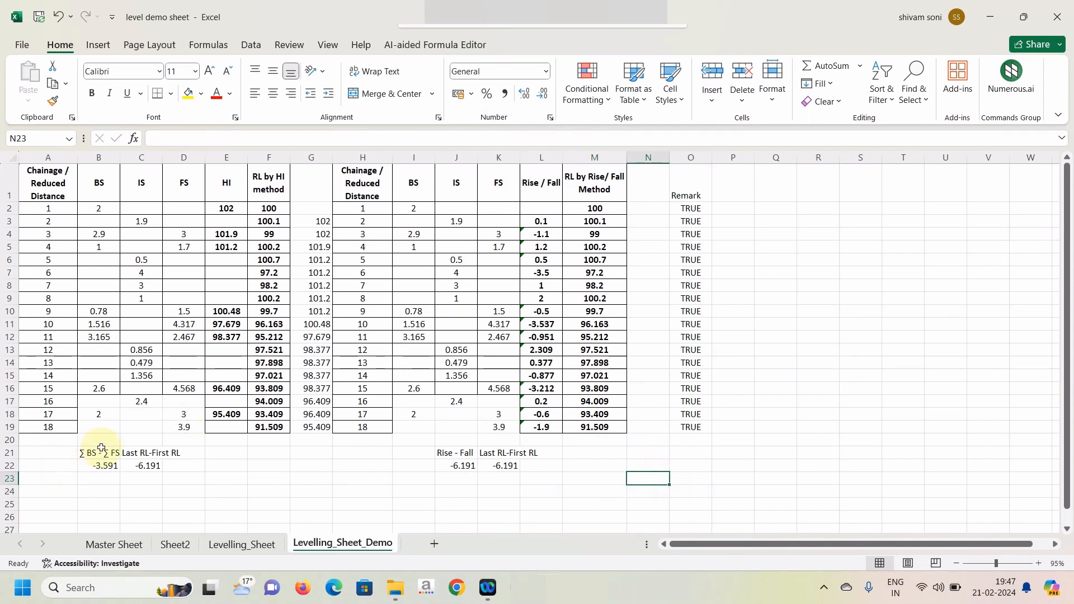
Extend the HI check formulas to row 19: make B22 =SUM(B2:B19)-SUM(D2:D19) and point the last RL in C22 to F19.
double_click(101, 466)
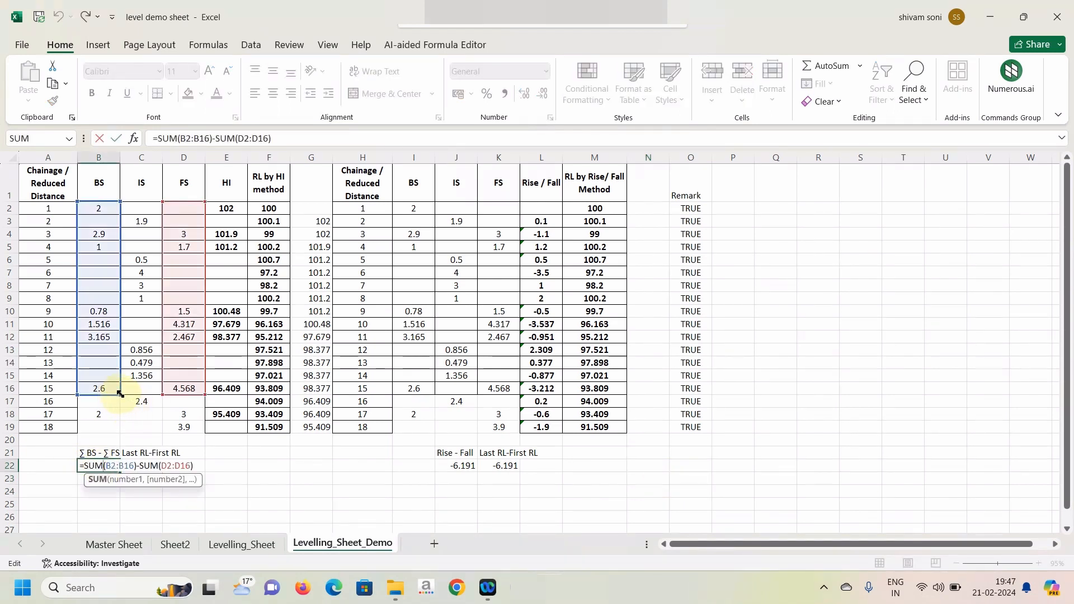
left_click_drag(114, 393, 115, 428)
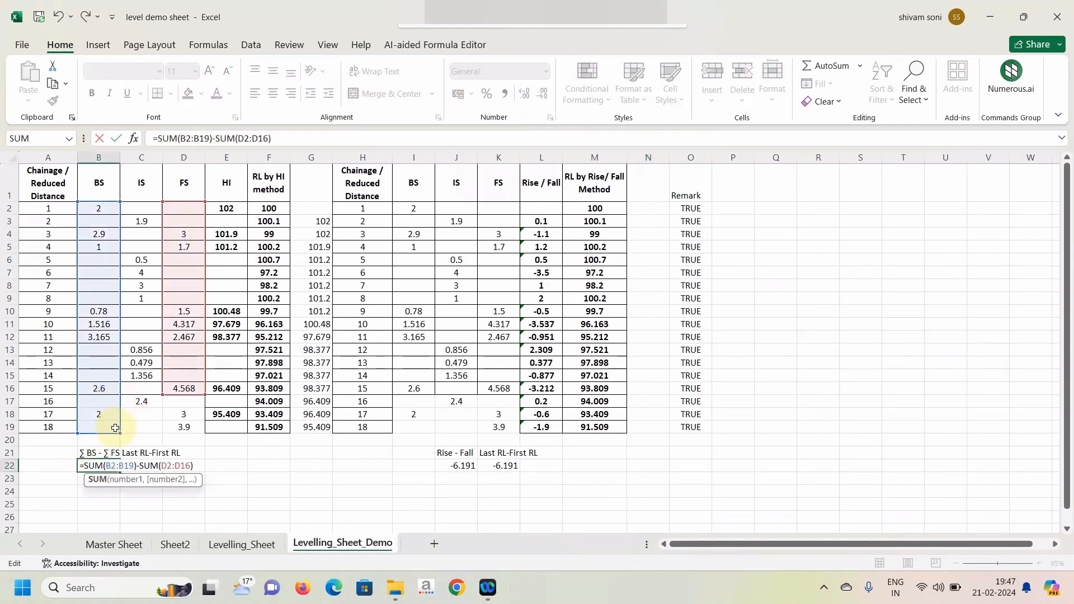
left_click_drag(205, 394, 201, 433)
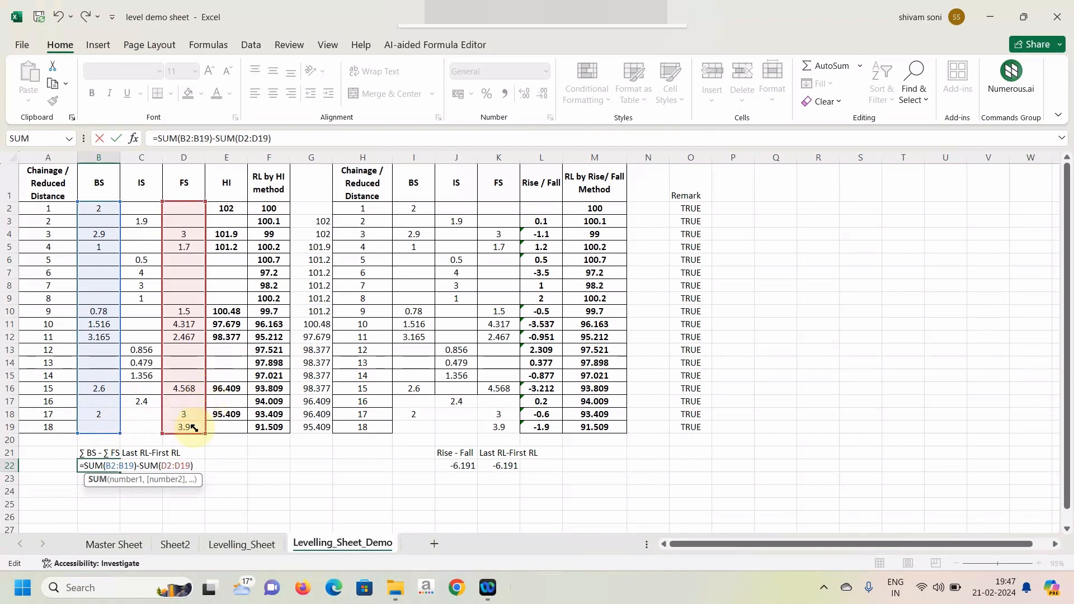
key("Return")
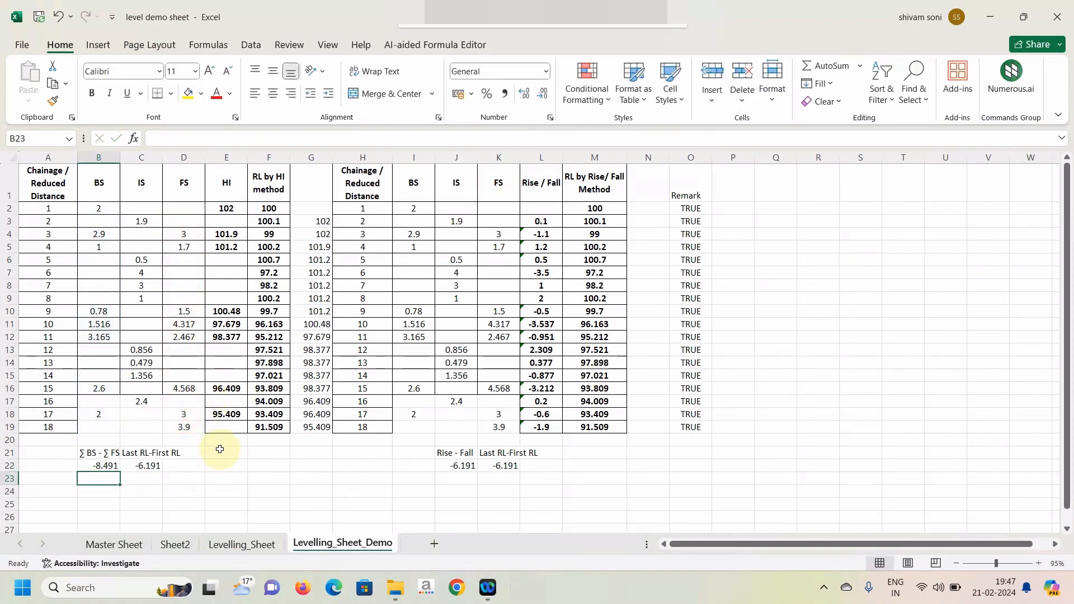
double_click(144, 466)
left_click_drag(250, 390, 261, 426)
key("Return")
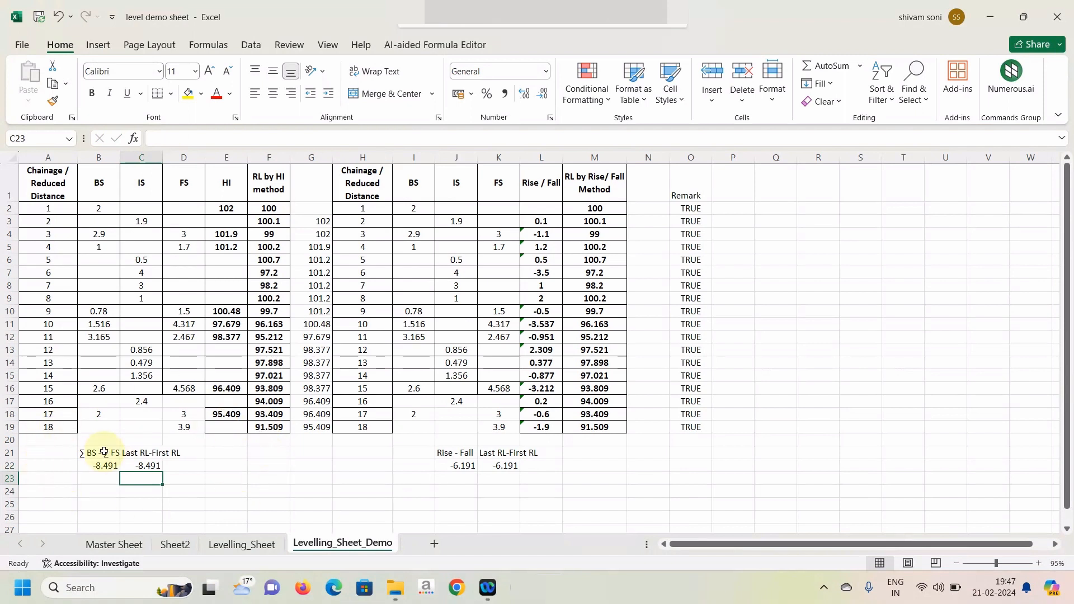
Extend the rise/fall check formulas to row 19: make J22 =SUM(L3:L19) and K22 =M19-M2.
double_click(459, 466)
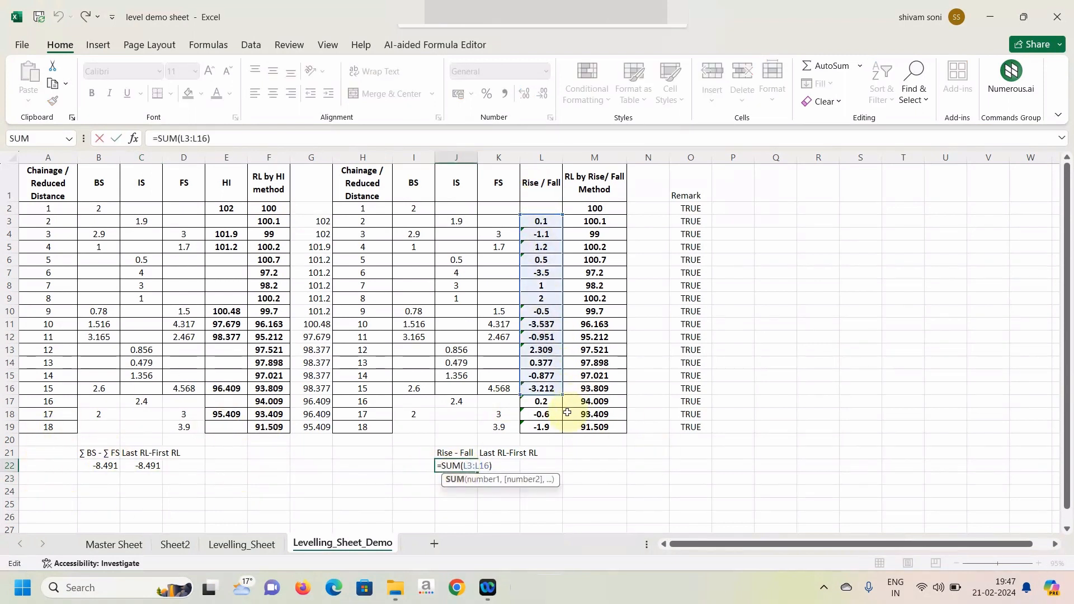
left_click_drag(562, 395, 555, 426)
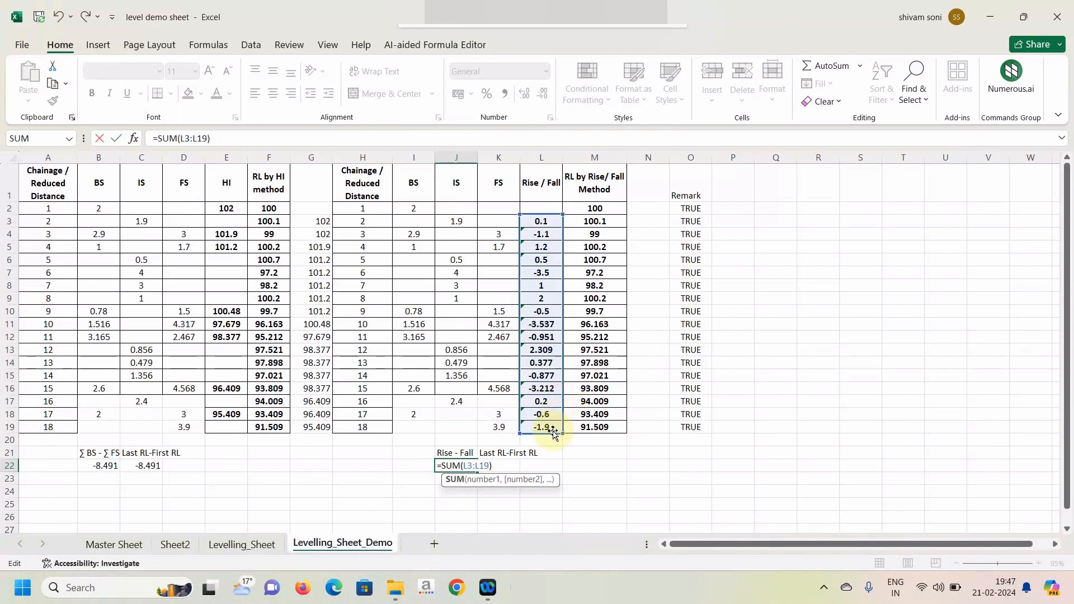
key("Return")
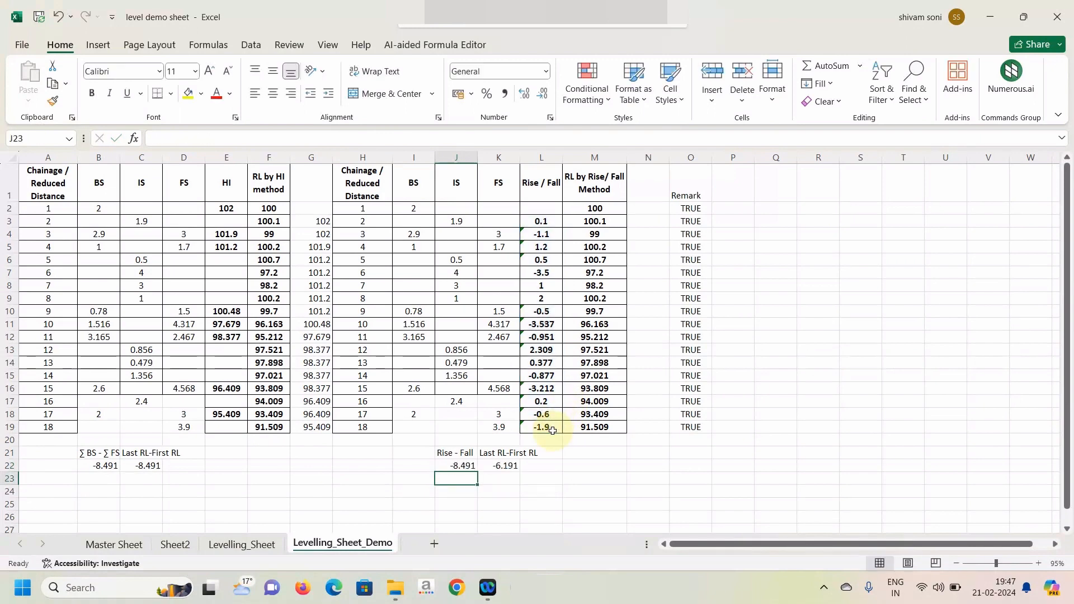
double_click(495, 466)
left_click_drag(594, 396, 592, 425)
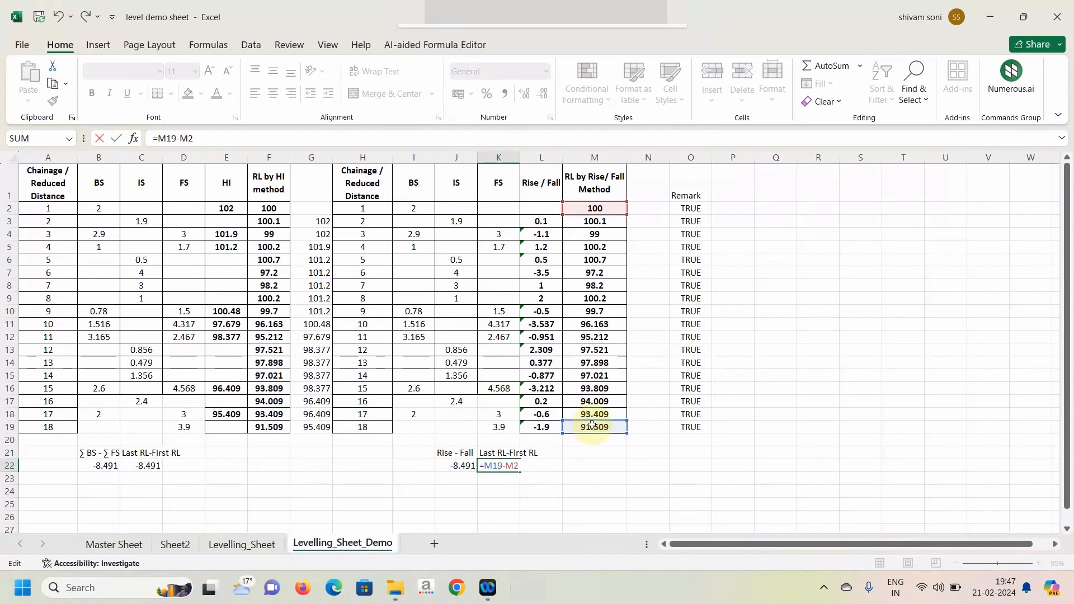
key("Return")
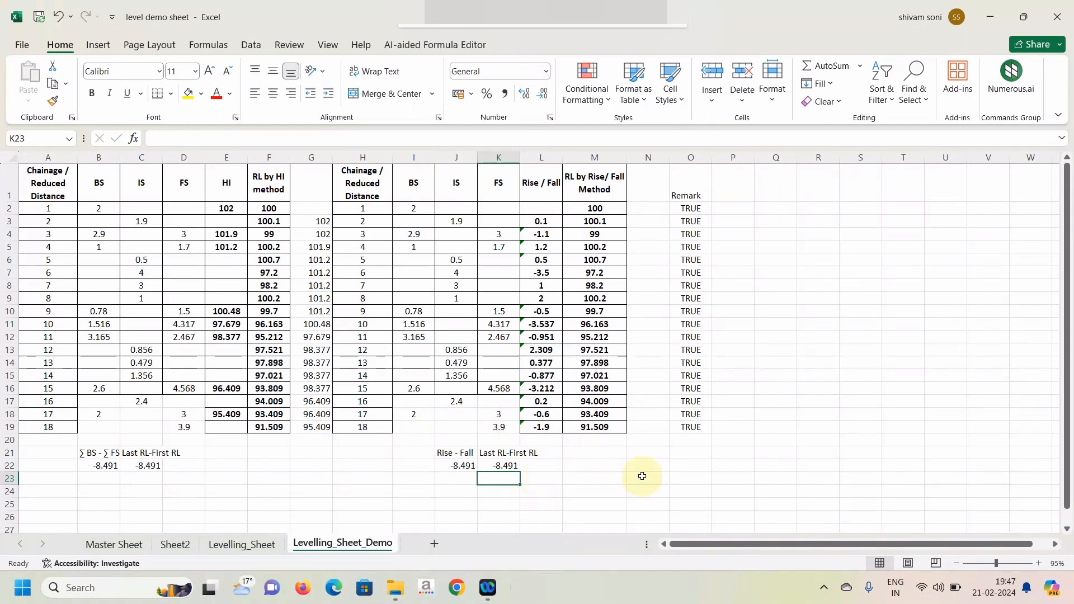
left_click(617, 468)
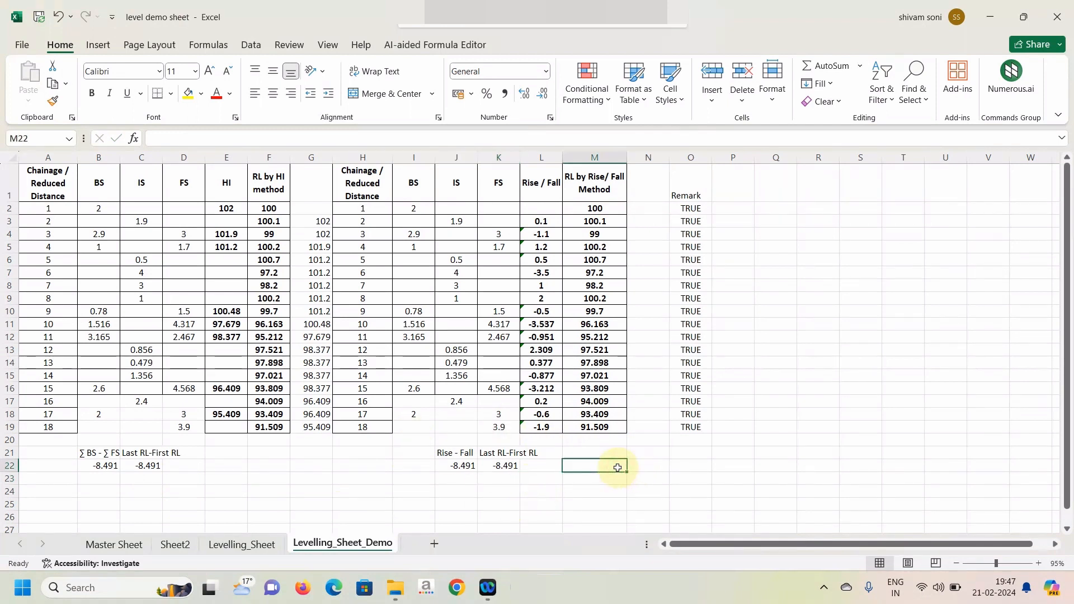